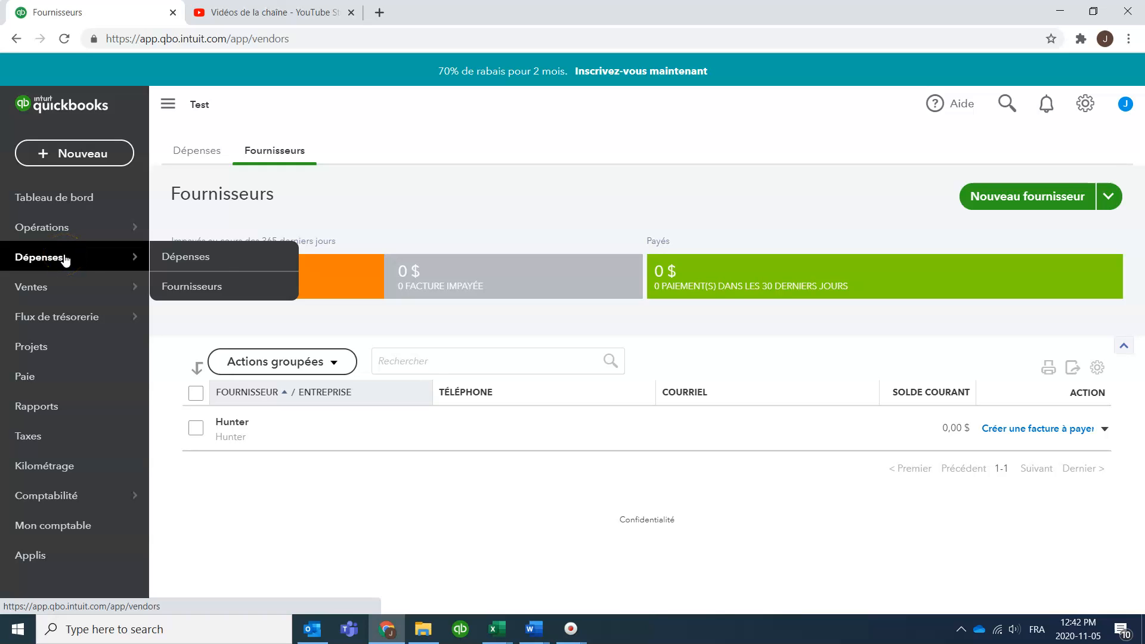
Switch to the Little Burgundy simulation workbook in Excel and examine the supplier, item and payment terms of the invoice on sheet Pièce 1.
{"action": "left_click", "coordinate": [497, 629]}
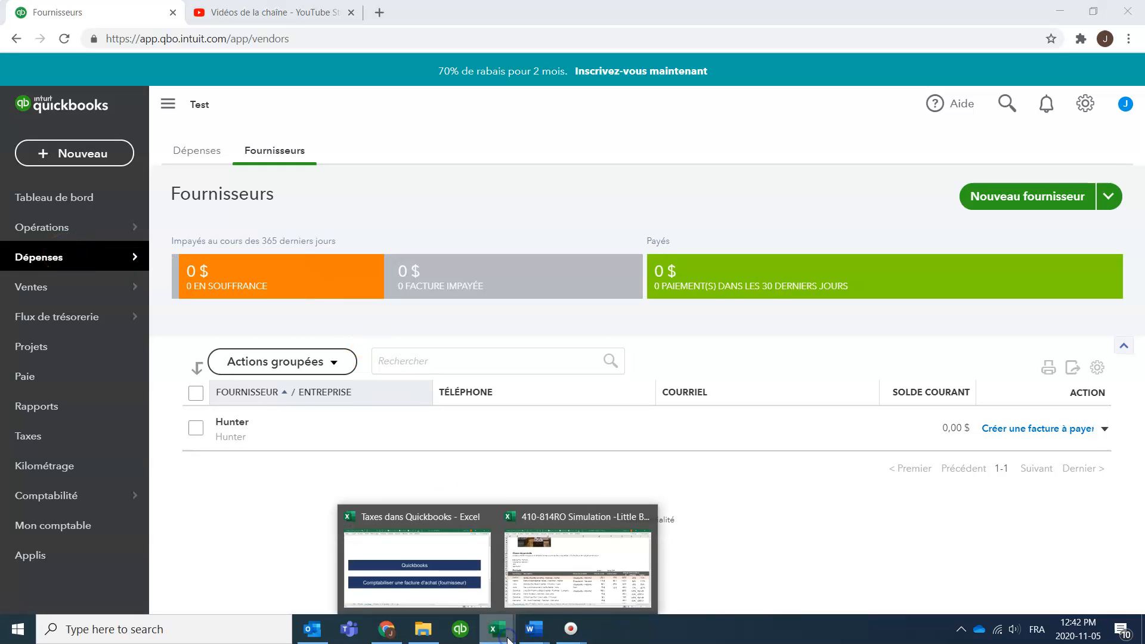
{"action": "left_click", "coordinate": [581, 596]}
{"action": "scroll", "coordinate": [292, 453], "scroll_direction": "up", "scroll_amount": 4}
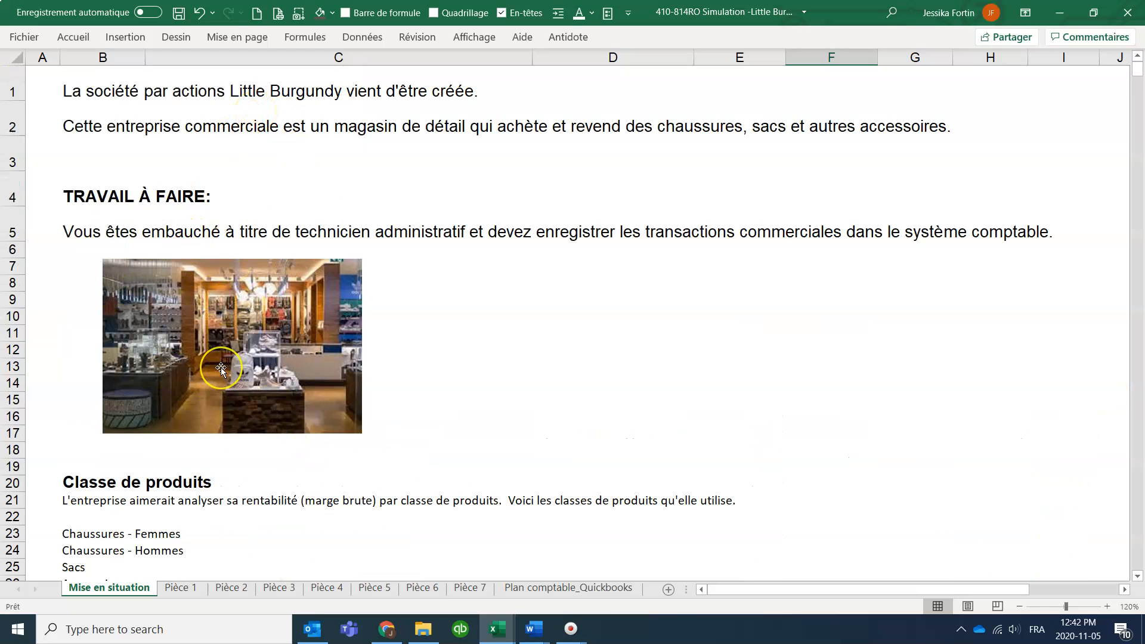
{"action": "left_click", "coordinate": [180, 588]}
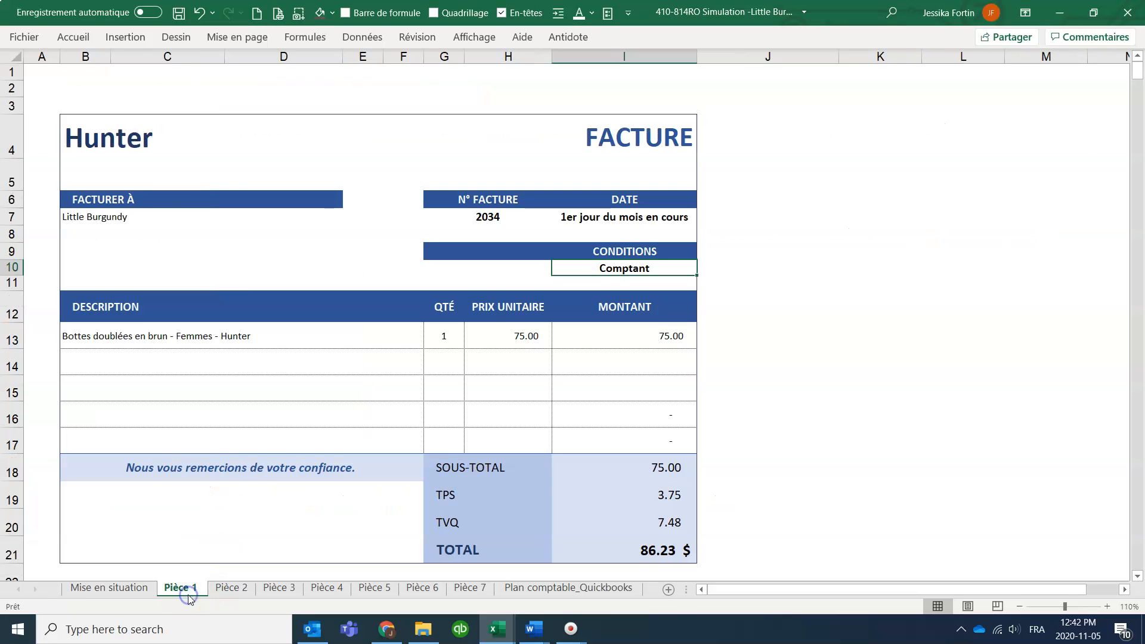
{"action": "left_click", "coordinate": [143, 336]}
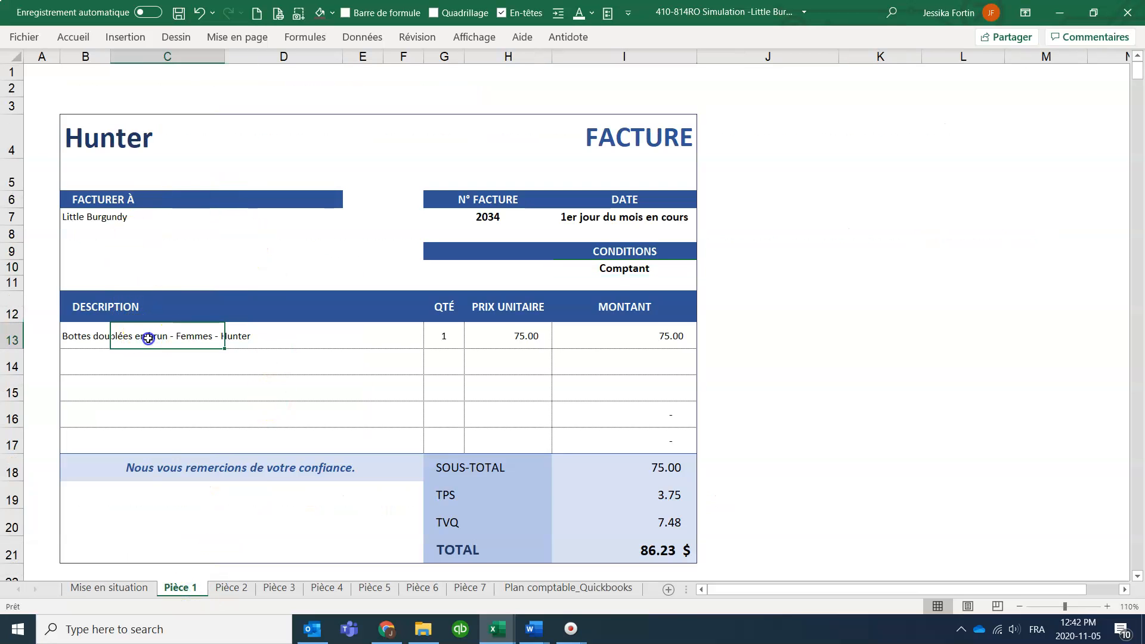
{"action": "left_click", "coordinate": [88, 157]}
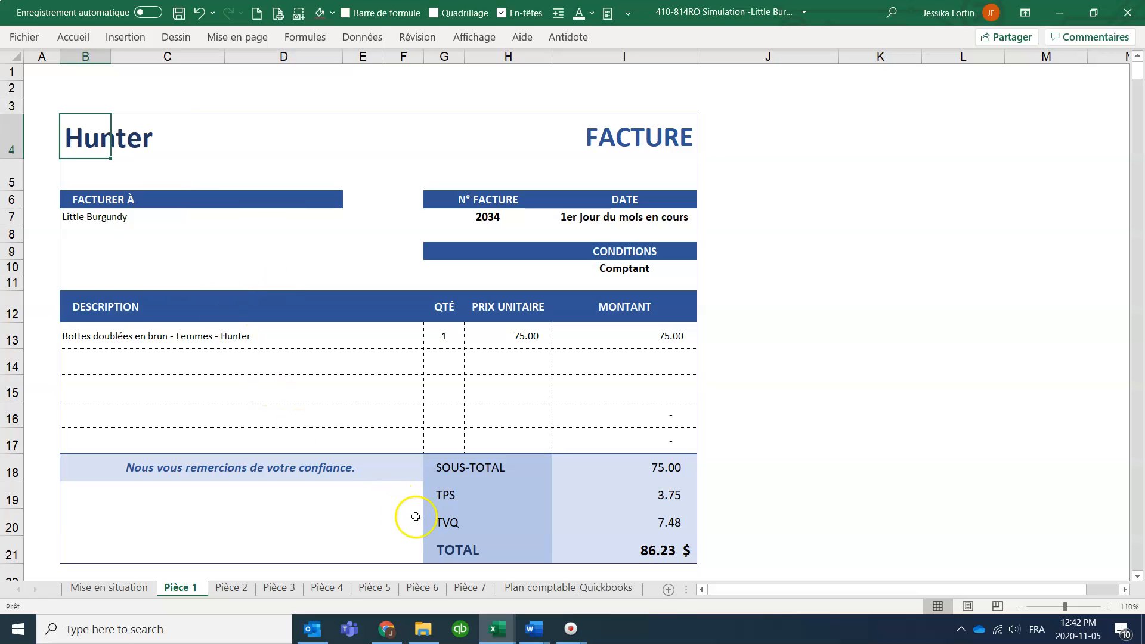
{"action": "left_click", "coordinate": [660, 271]}
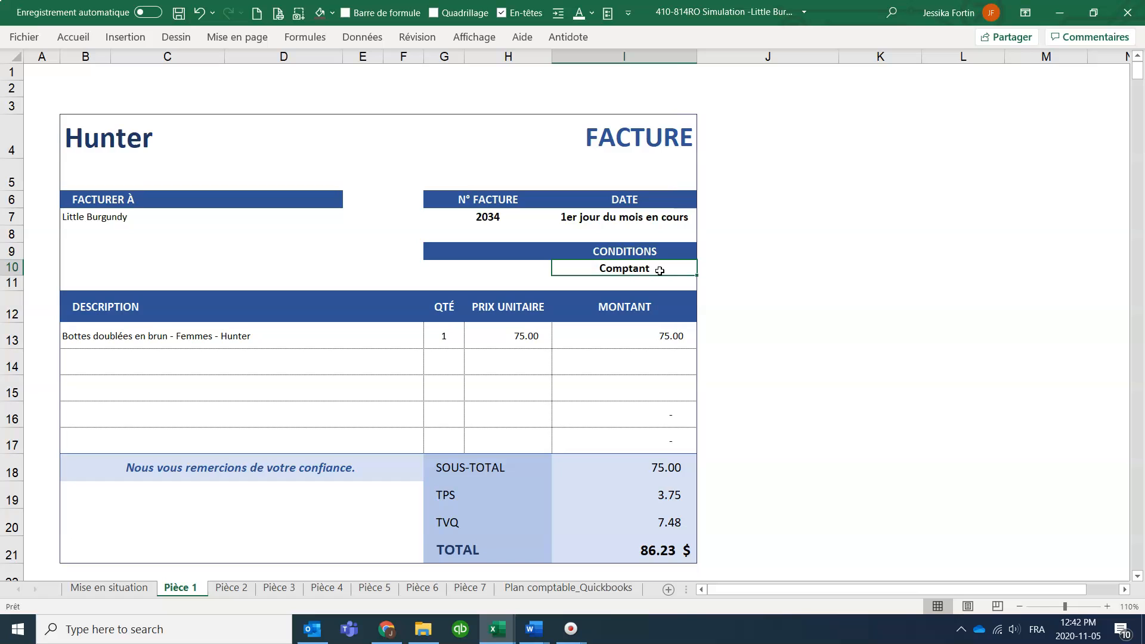
Switch back to QuickBooks in Chrome, create an expense for the supplier Hunter and dismiss the guided tour.
{"action": "left_click", "coordinate": [392, 632]}
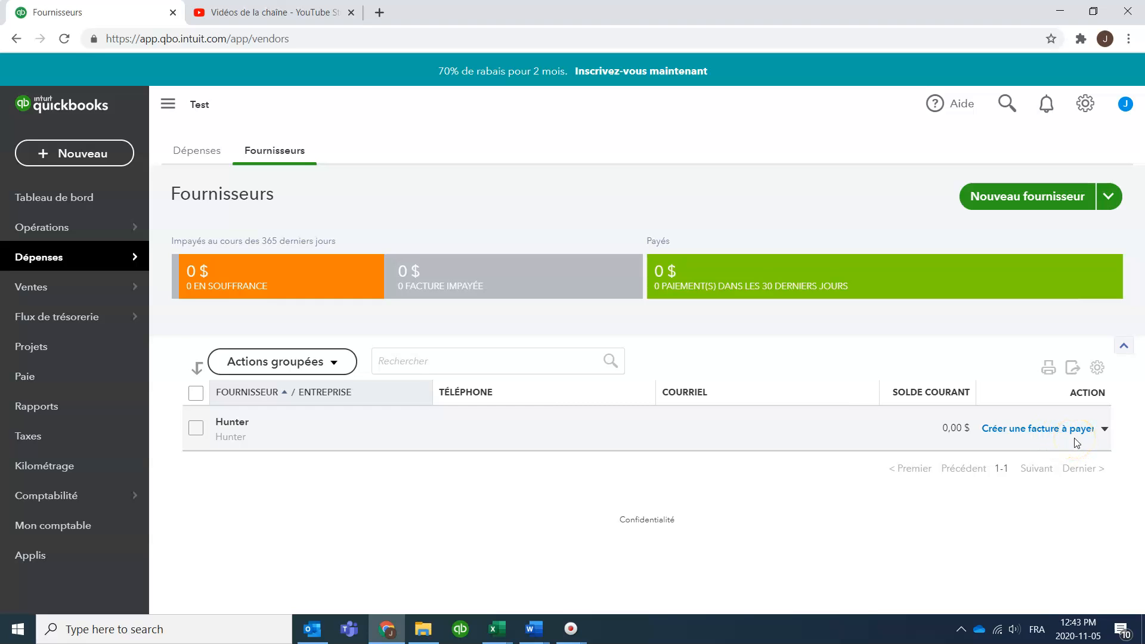
{"action": "left_click", "coordinate": [1014, 432]}
{"action": "left_click", "coordinate": [1106, 437]}
{"action": "left_click", "coordinate": [1105, 432]}
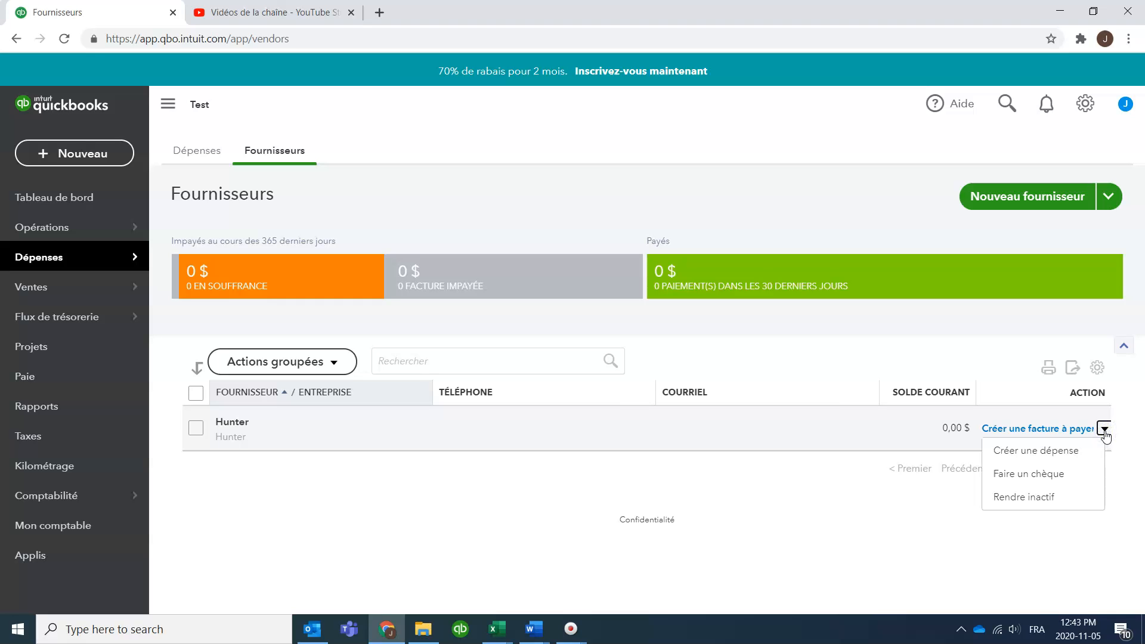
{"action": "left_click", "coordinate": [1032, 457]}
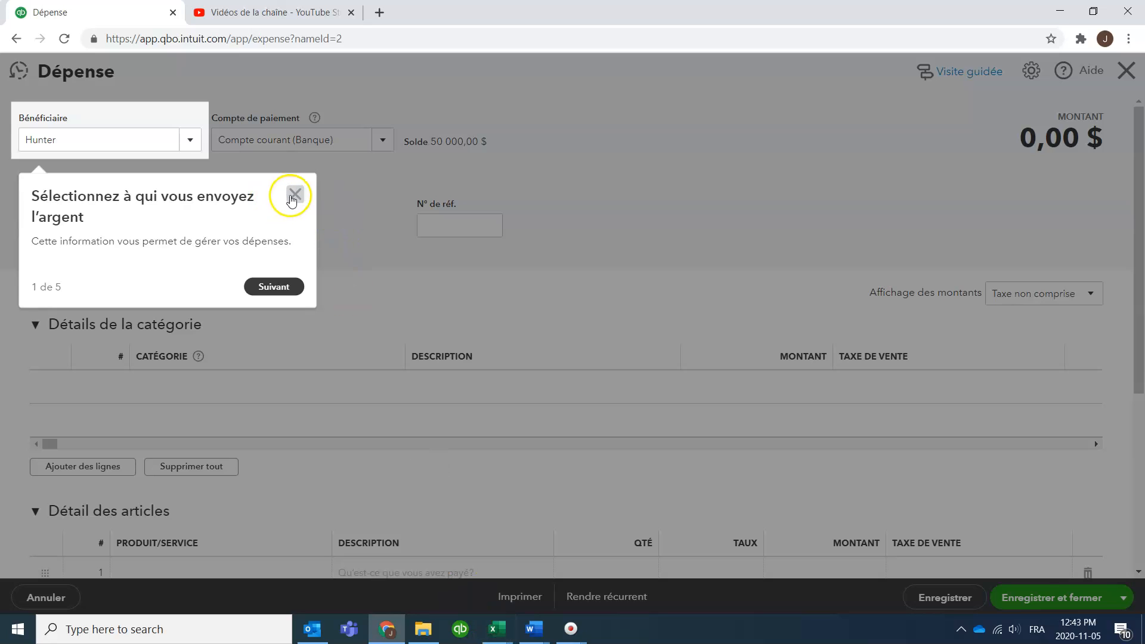
{"action": "left_click", "coordinate": [294, 195]}
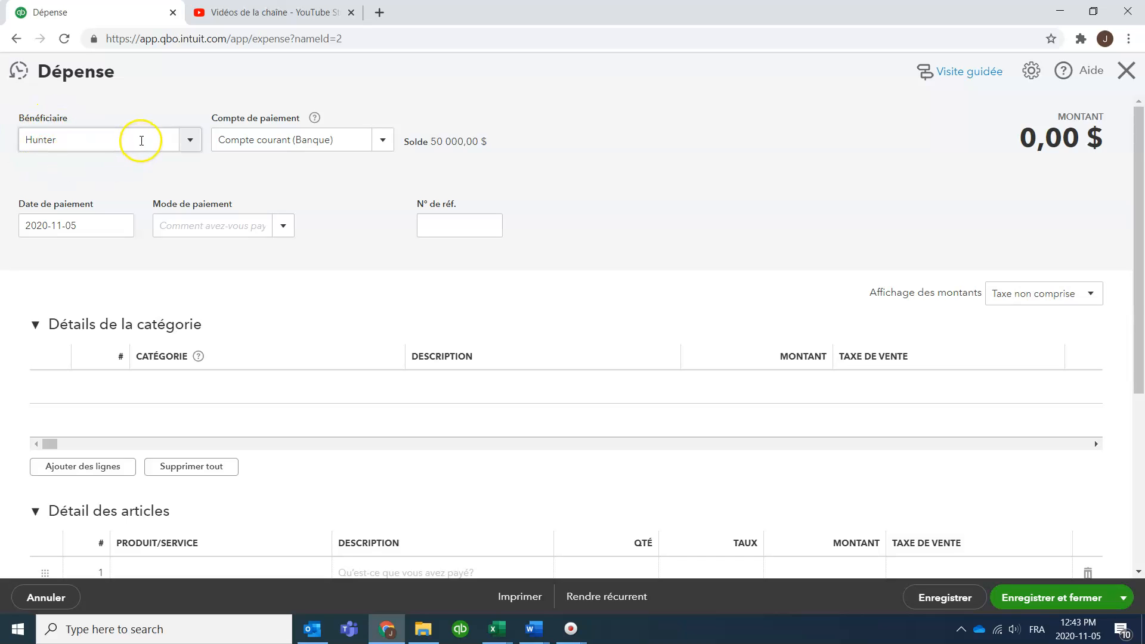
{"action": "left_click", "coordinate": [189, 139]}
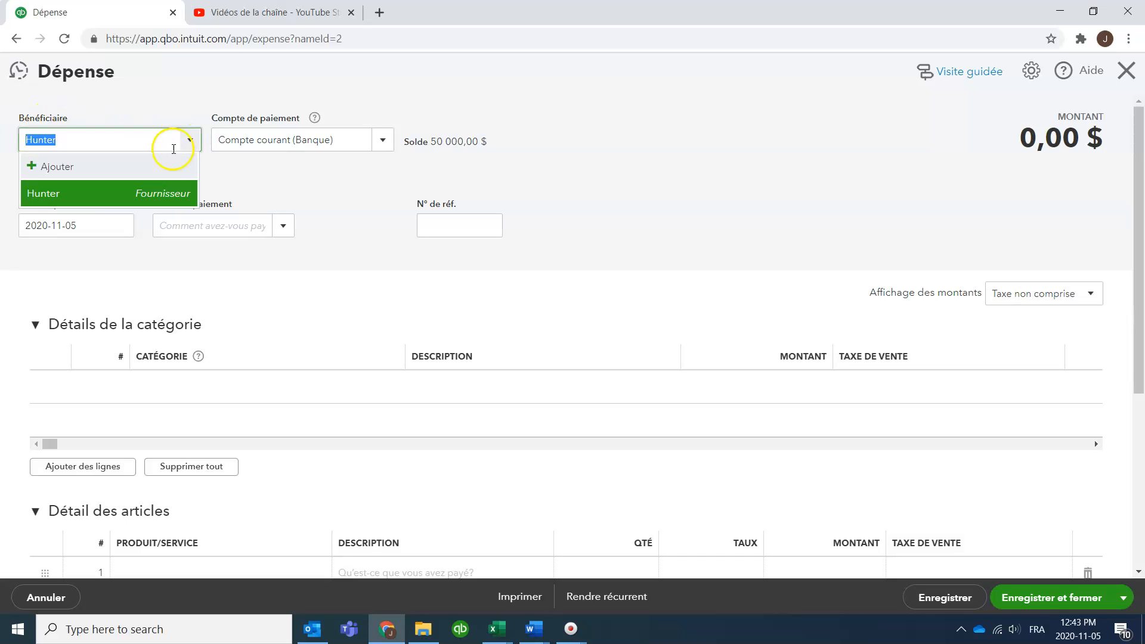
{"action": "left_click", "coordinate": [45, 167]}
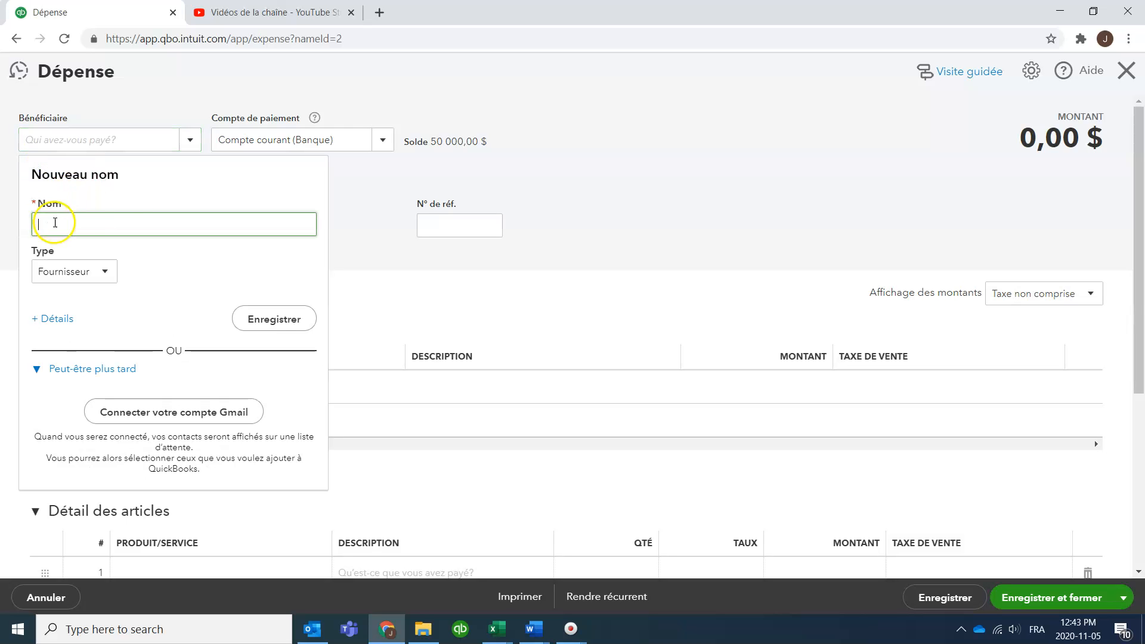
{"action": "left_click", "coordinate": [281, 322]}
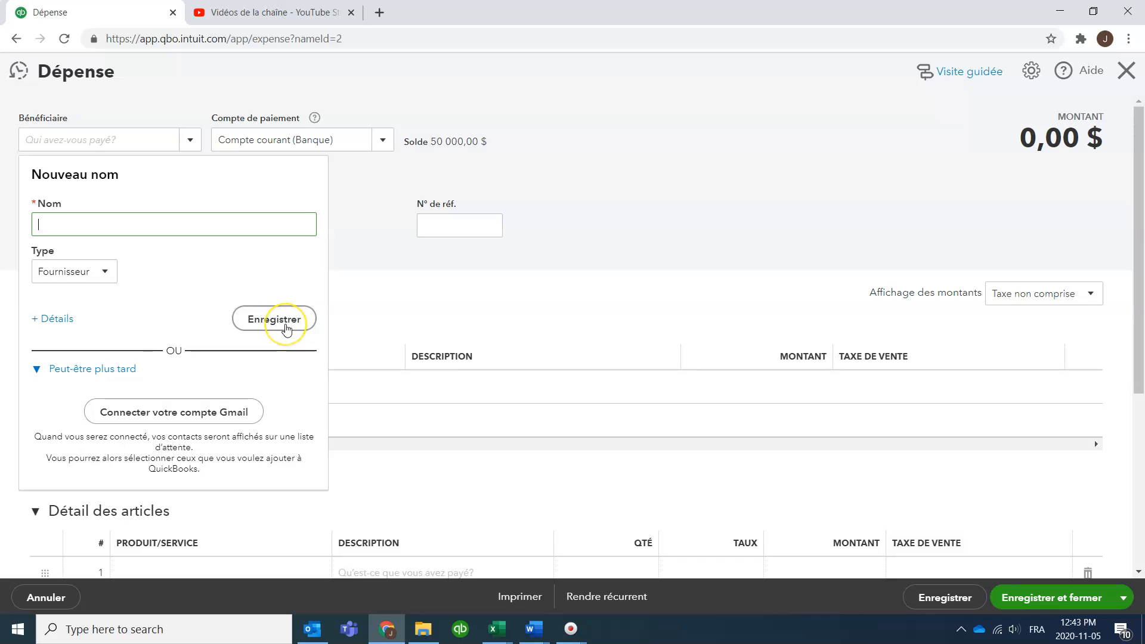
{"action": "left_click", "coordinate": [417, 175]}
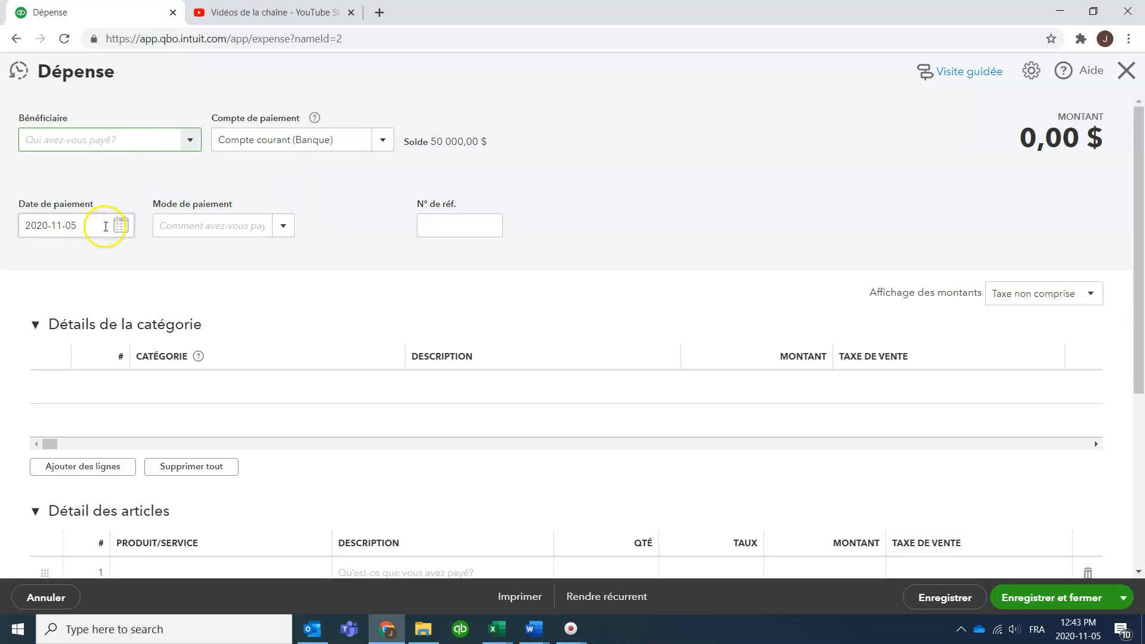
Switch to the Excel invoice, check its date and note 1 nov 2020 in cell J7 beside it.
{"action": "key", "text": "alt+Tab"}
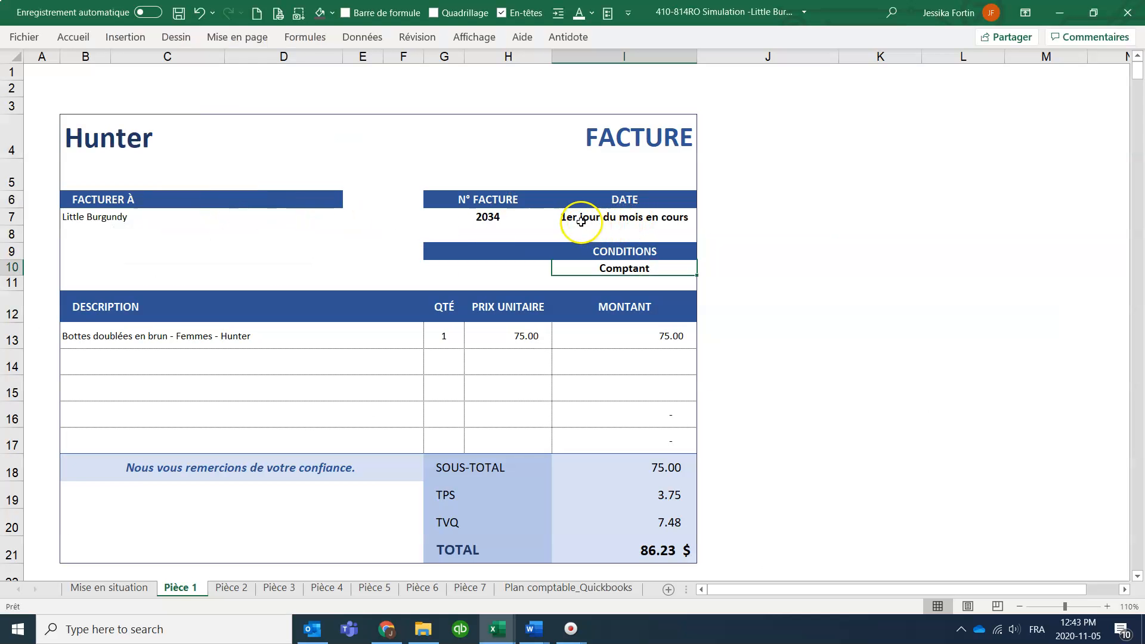
{"action": "left_click", "coordinate": [673, 219]}
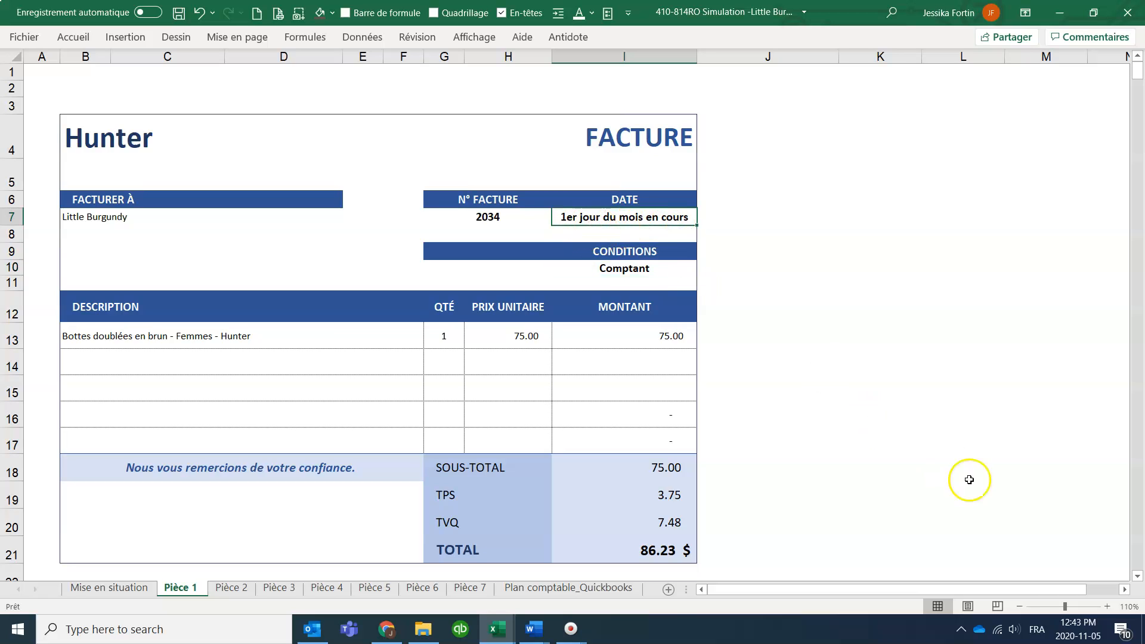
{"action": "mouse_move", "coordinate": [1070, 631]}
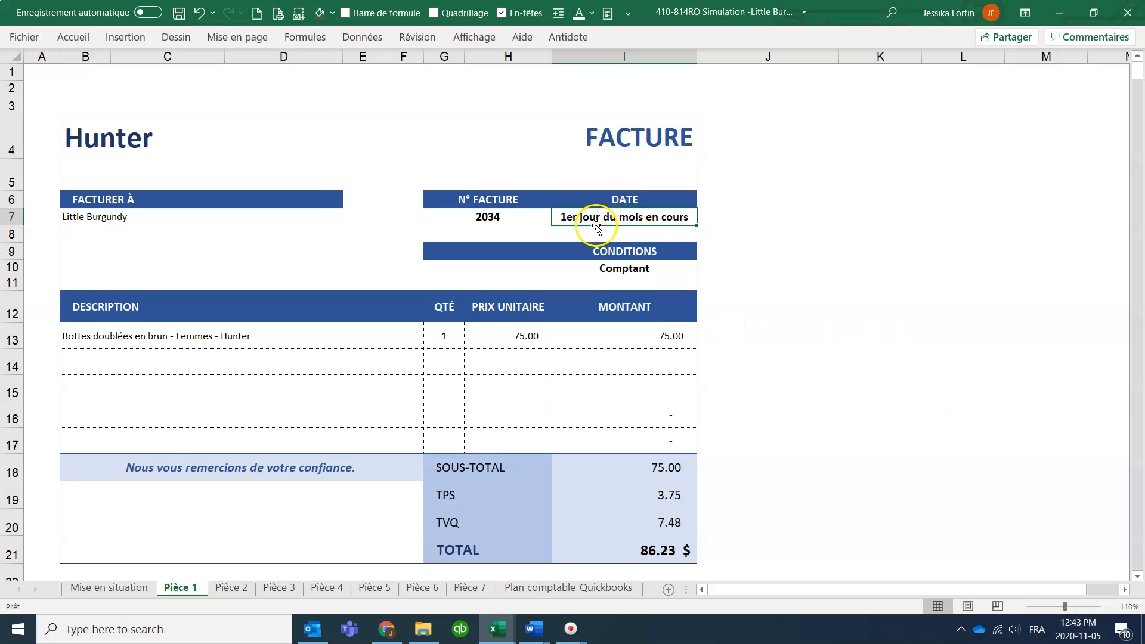
{"action": "left_click", "coordinate": [742, 216]}
{"action": "type", "text": "1 nov 2020"}
{"action": "key", "text": "Return"}
{"action": "left_click", "coordinate": [745, 218]}
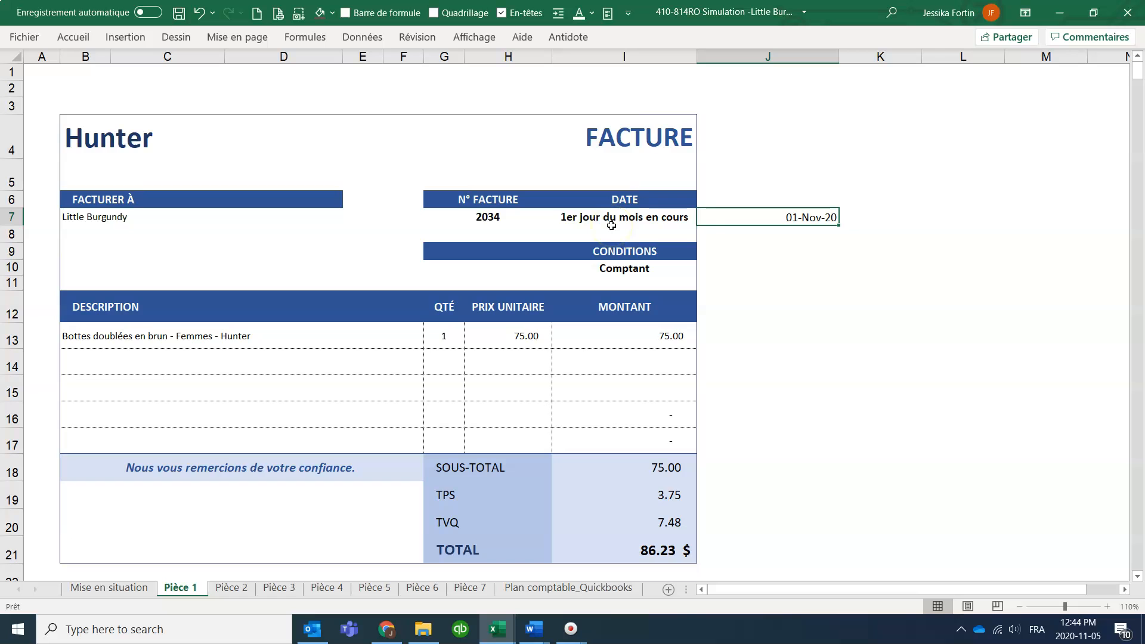
Return to the QuickBooks expense and set the payment date to 2020-11-01 and the payment method to Chèque.
{"action": "key", "text": "alt+Tab"}
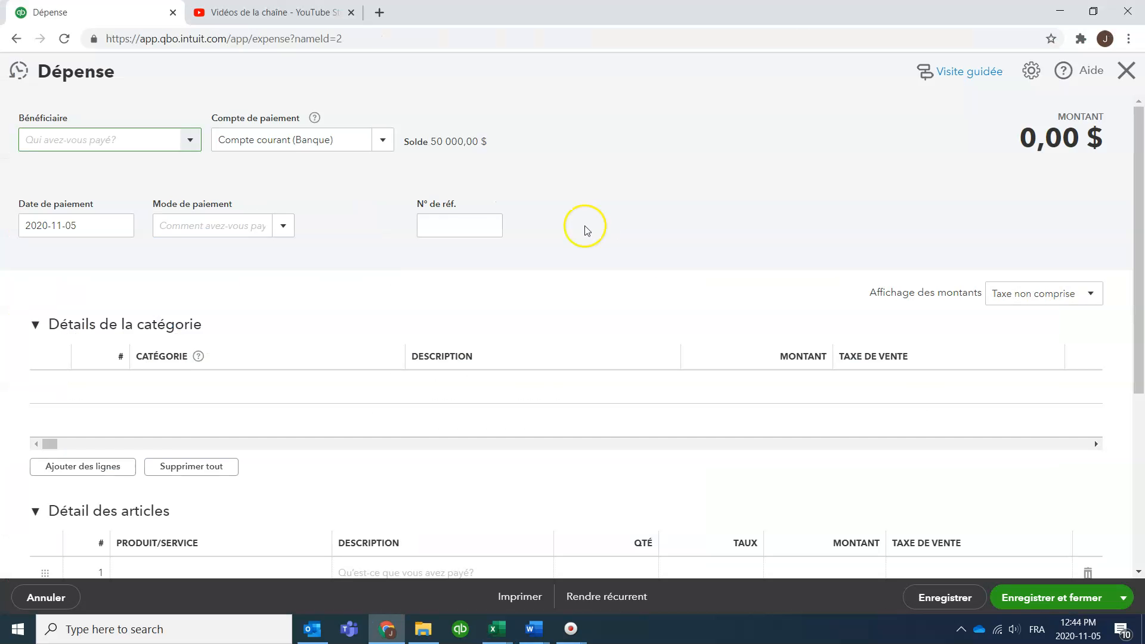
{"action": "left_click", "coordinate": [113, 227]}
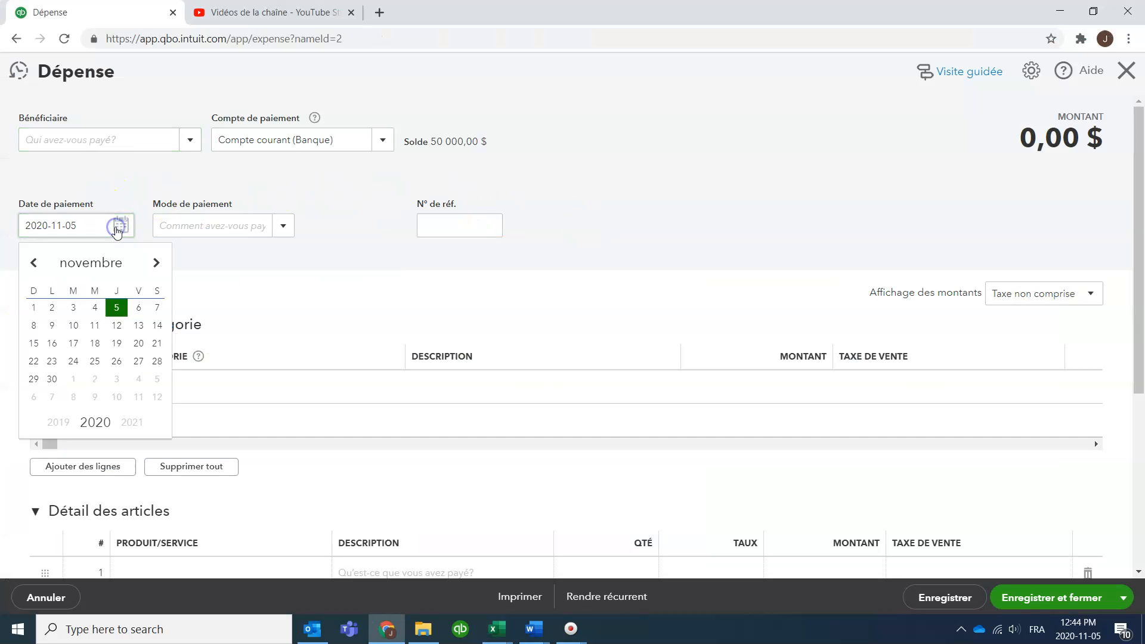
{"action": "left_click", "coordinate": [31, 310]}
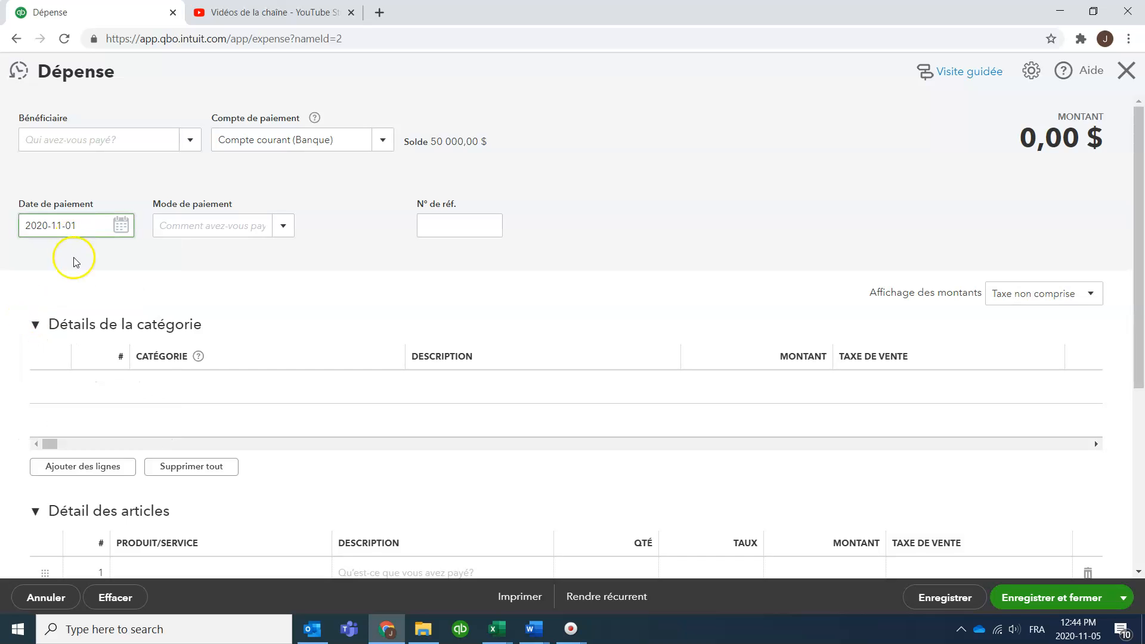
{"action": "left_click", "coordinate": [277, 223]}
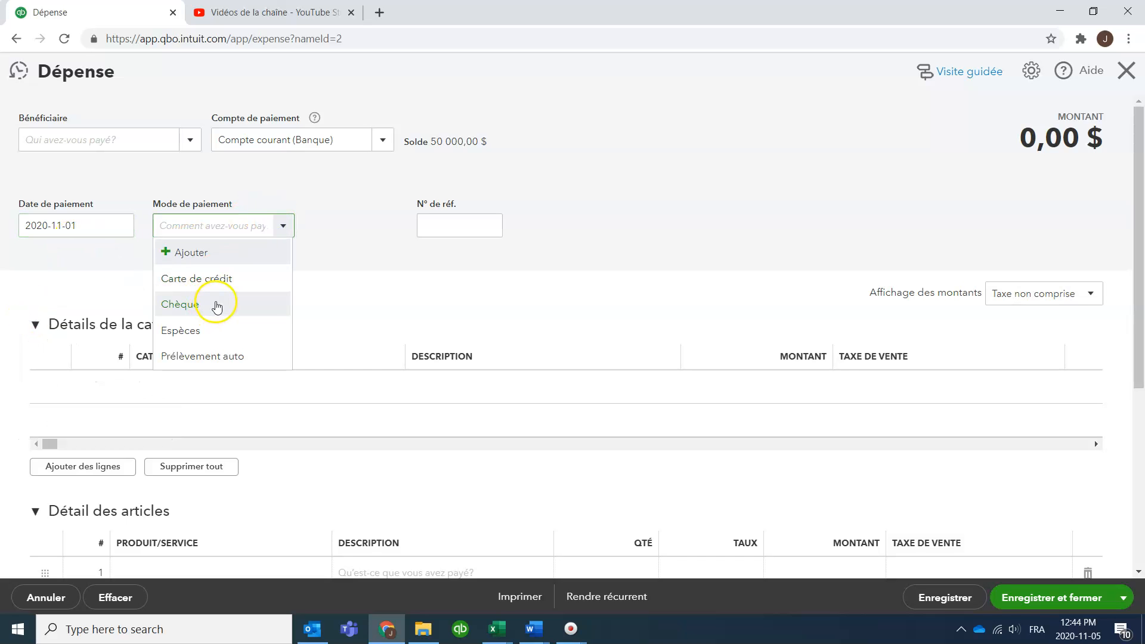
{"action": "left_click", "coordinate": [216, 303]}
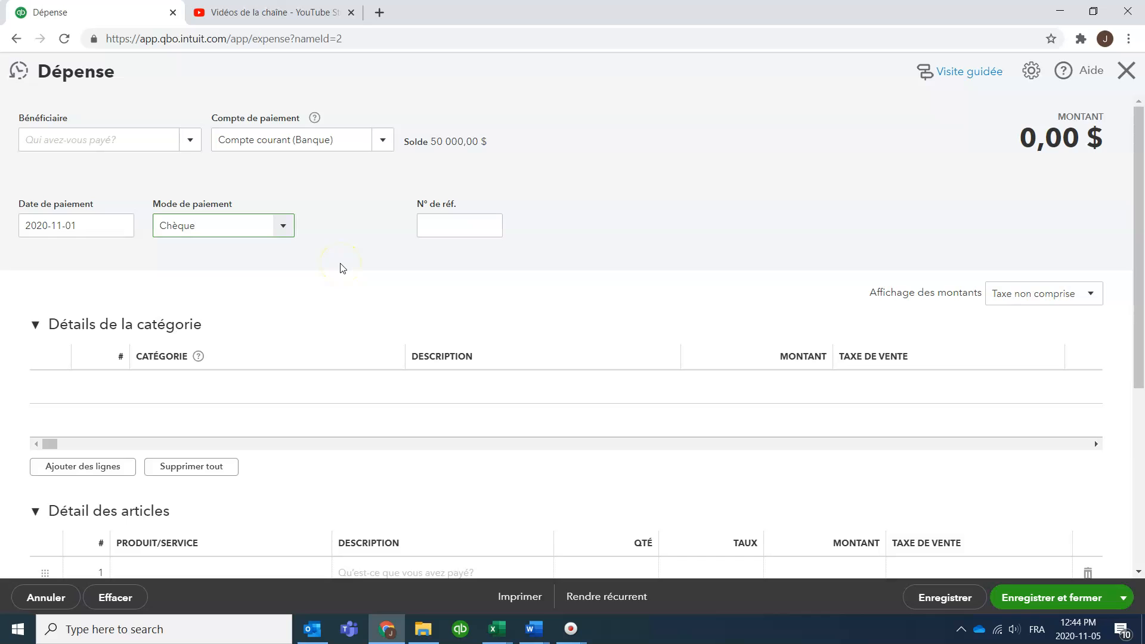
Check the item on the Excel invoice and add Bottes doublées en brun - Femmes - Hunter to the expense's first item line.
{"action": "scroll", "coordinate": [362, 286], "scroll_direction": "down", "scroll_amount": 1}
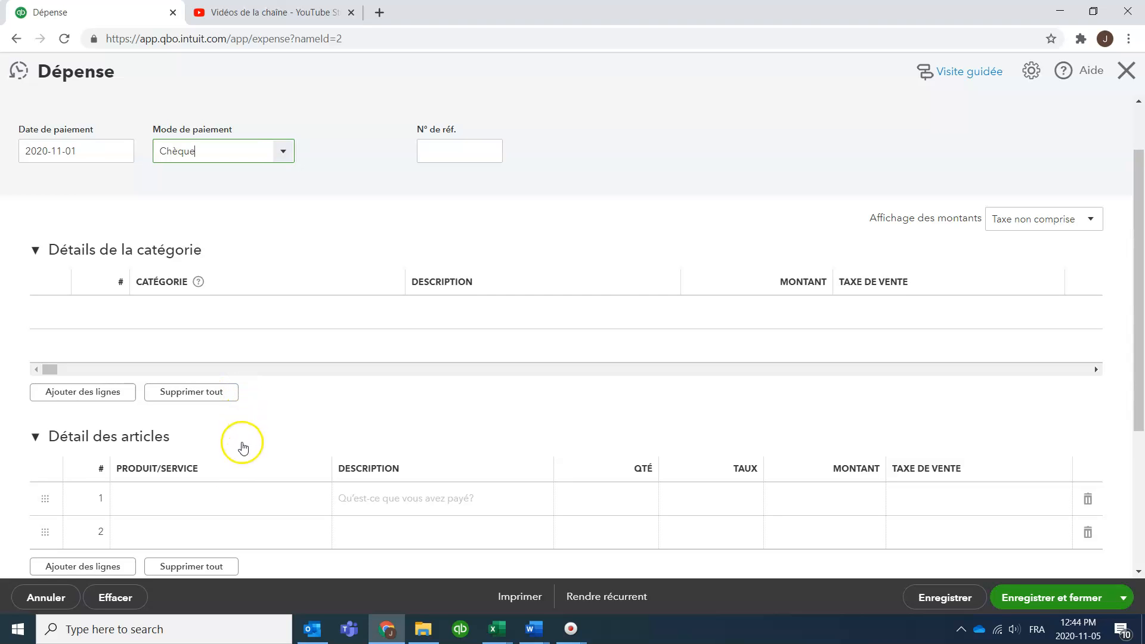
{"action": "scroll", "coordinate": [275, 456], "scroll_direction": "down", "scroll_amount": 1}
{"action": "scroll", "coordinate": [275, 457], "scroll_direction": "down", "scroll_amount": 2}
{"action": "key", "text": "alt+Tab"}
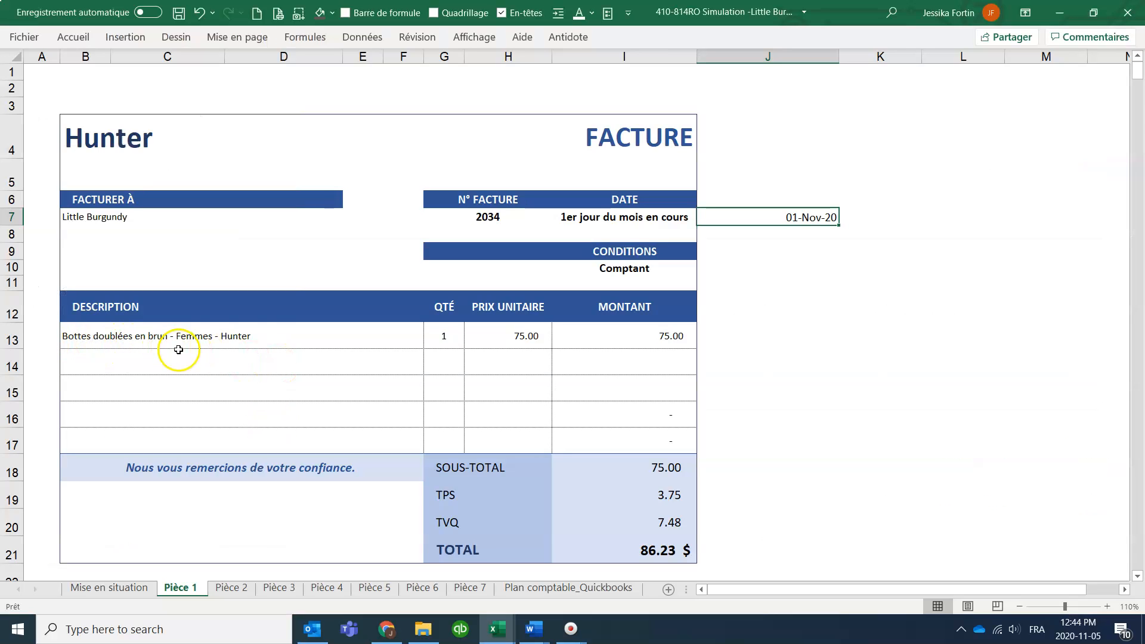
{"action": "key", "text": "alt+Tab"}
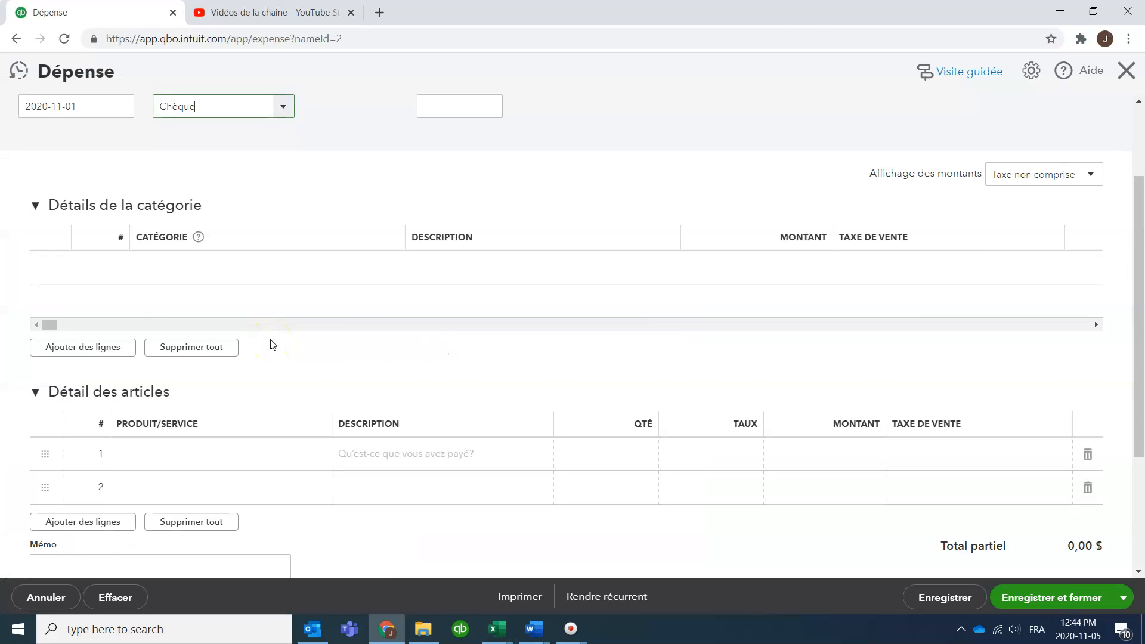
{"action": "left_click", "coordinate": [251, 457]}
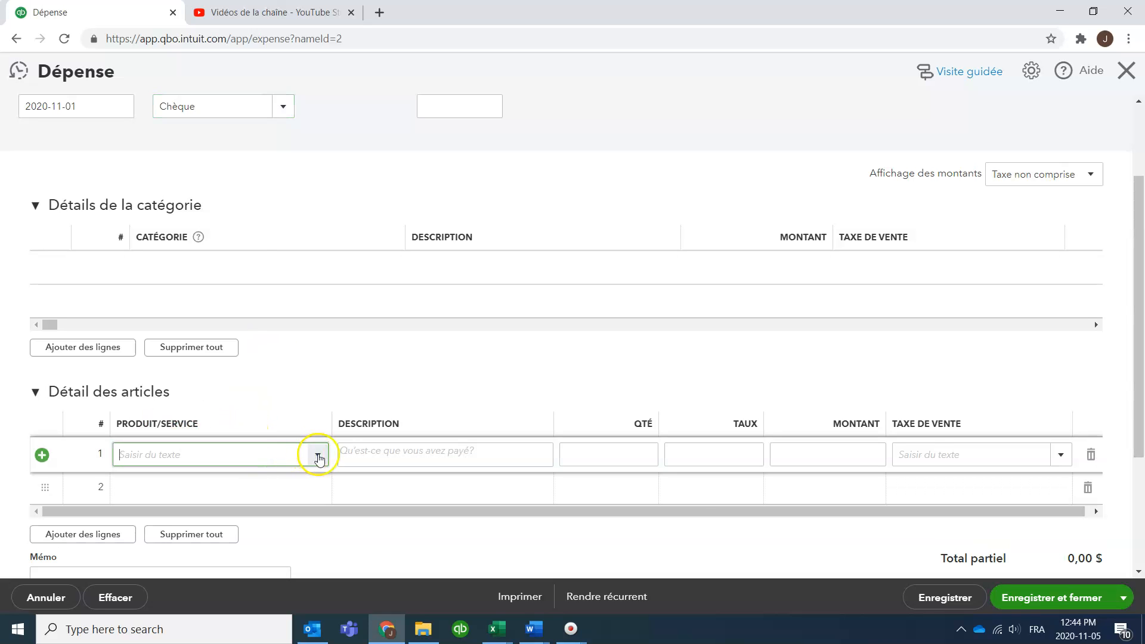
{"action": "left_click", "coordinate": [318, 454]}
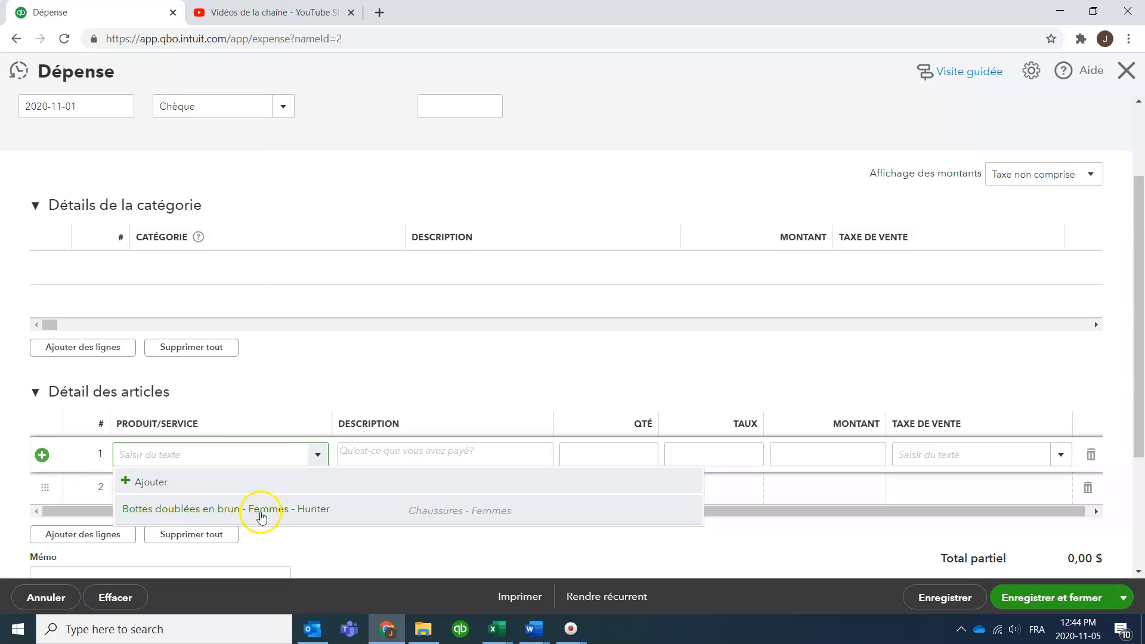
{"action": "left_click", "coordinate": [256, 512]}
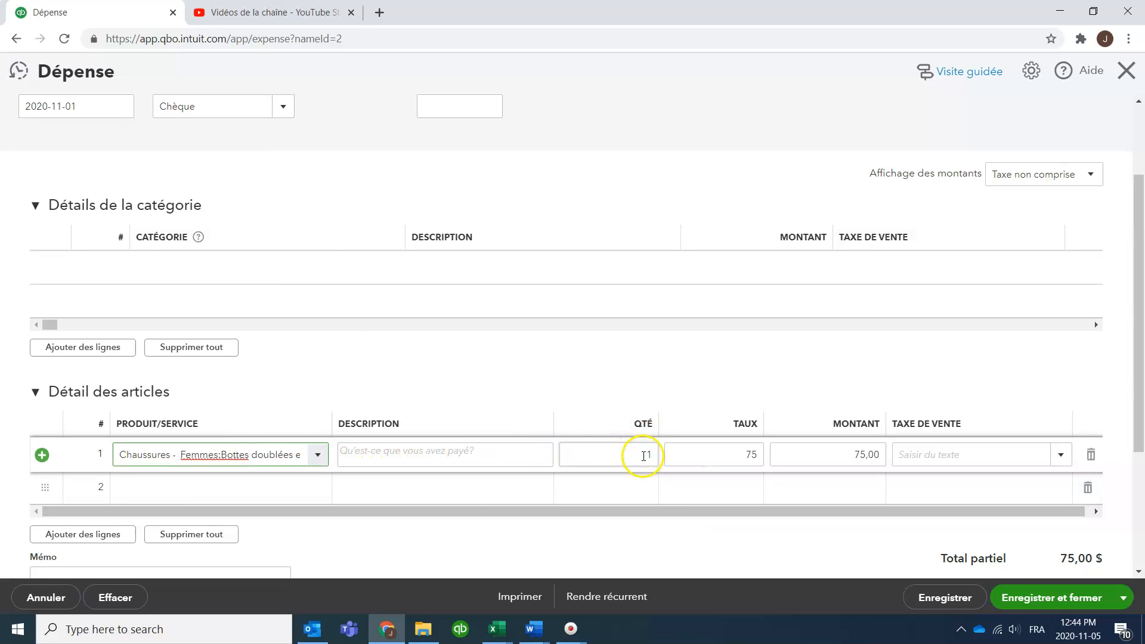
Check the boots line against the Excel invoice, apply the TPS/TVQ QC - 9,975 sales tax to it and collapse the item details.
{"action": "key", "text": "alt+Tab"}
{"action": "key", "text": "alt+Tab"}
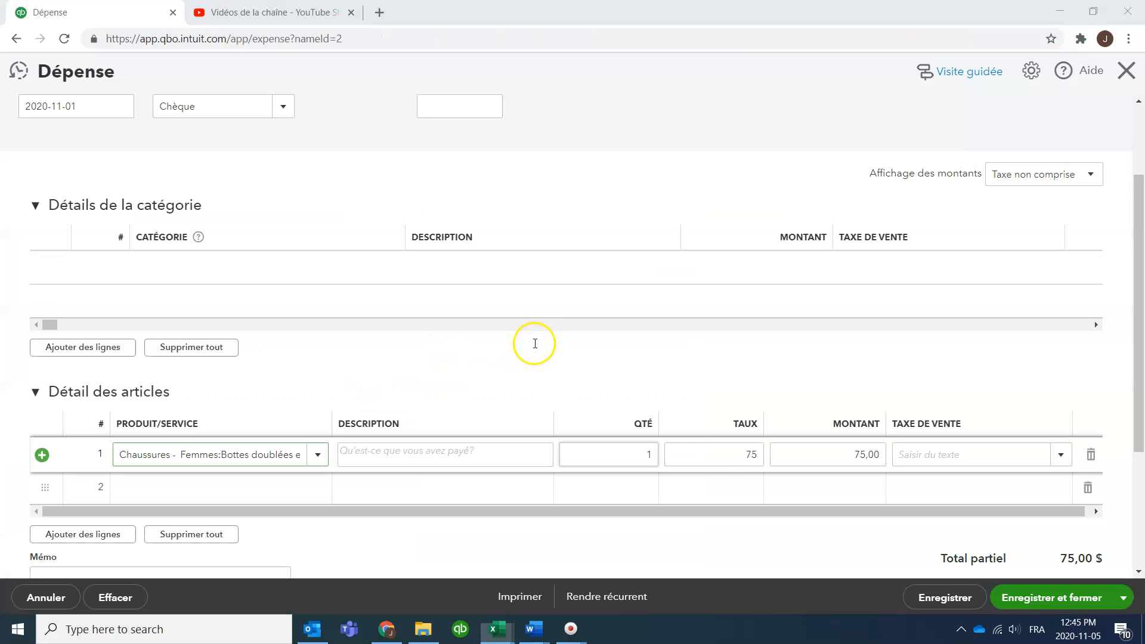
{"action": "left_click", "coordinate": [743, 455]}
{"action": "left_click", "coordinate": [724, 456]}
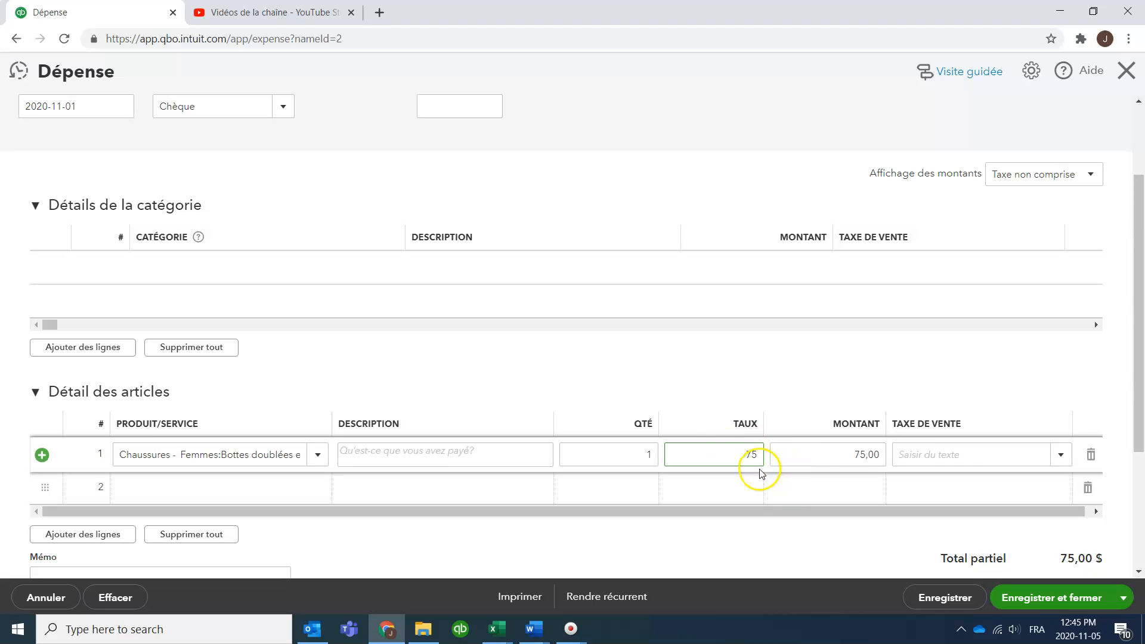
{"action": "left_click", "coordinate": [1061, 455]}
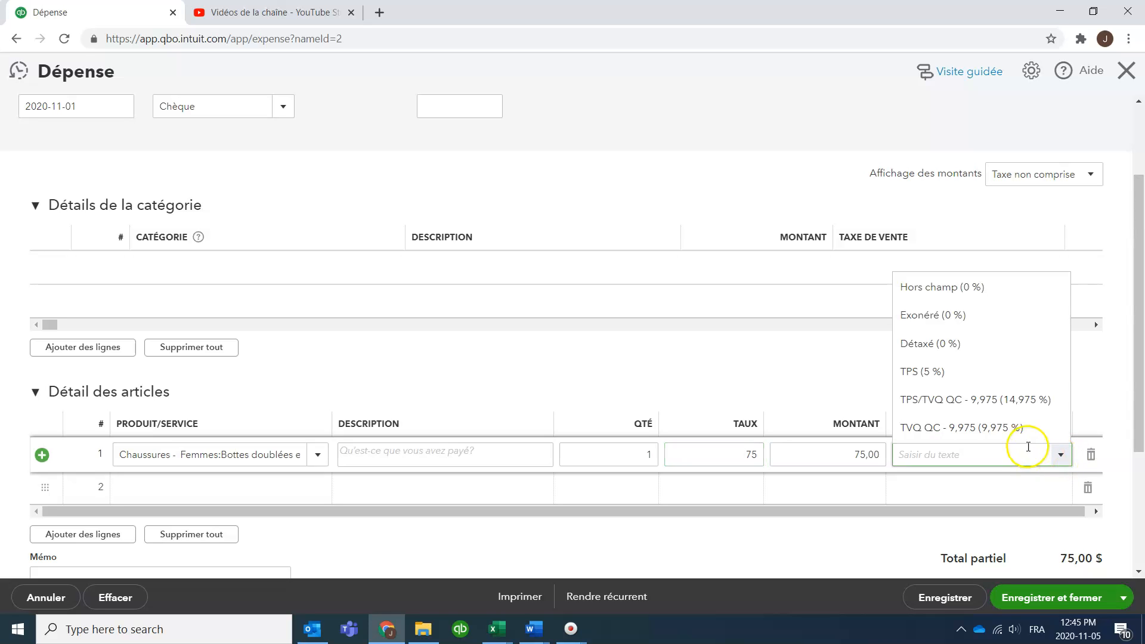
{"action": "left_click", "coordinate": [976, 399]}
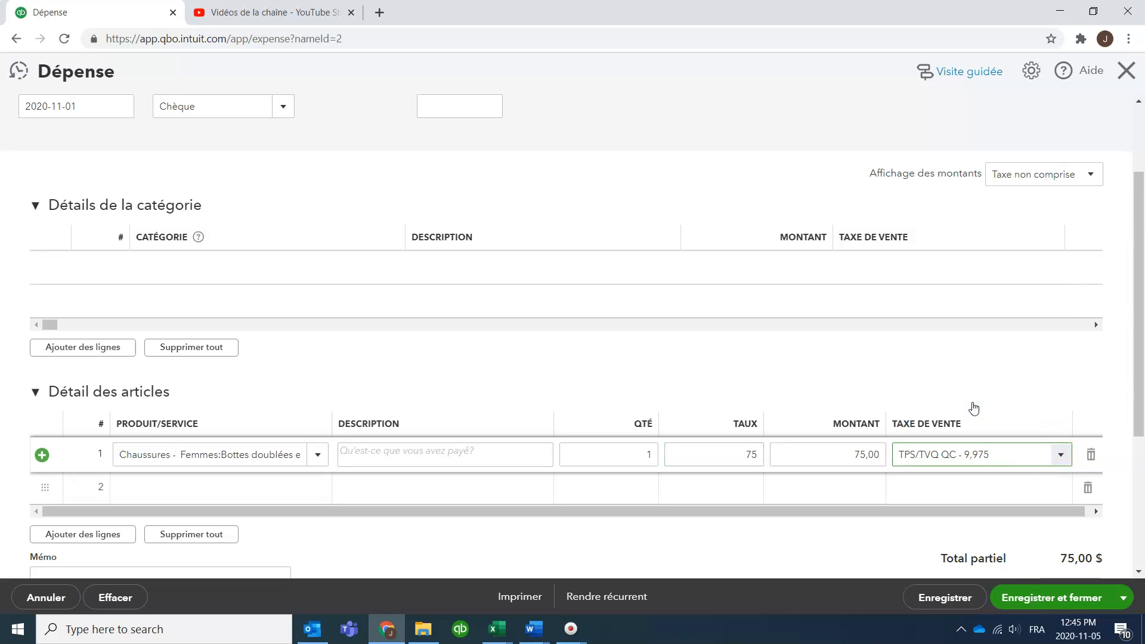
{"action": "left_click", "coordinate": [1012, 392]}
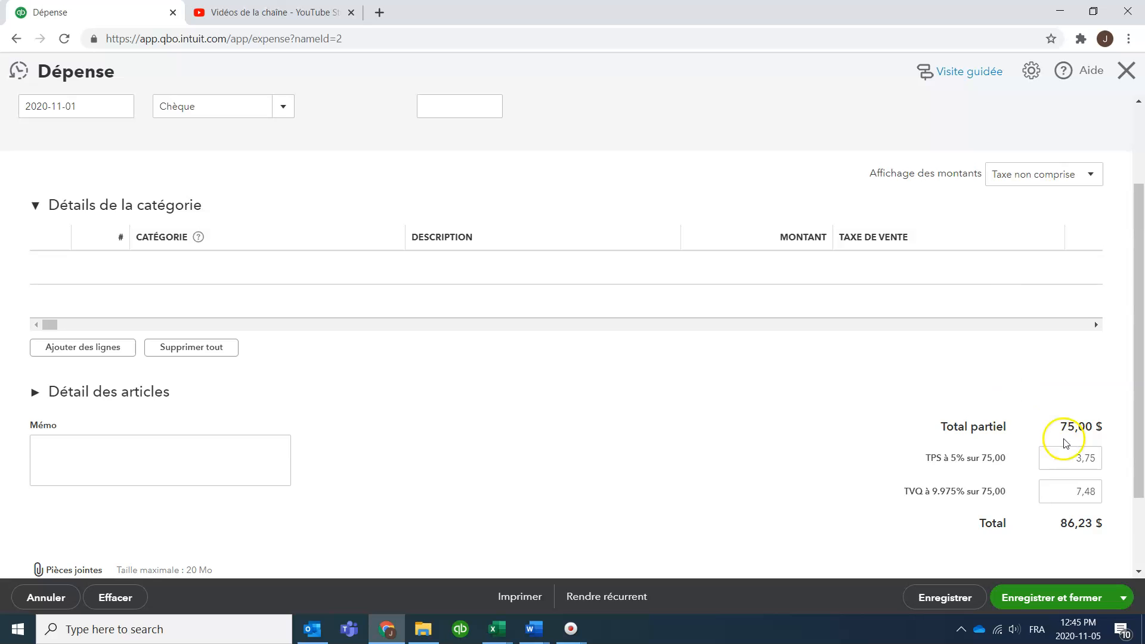
{"action": "scroll", "coordinate": [869, 405], "scroll_direction": "up", "scroll_amount": 2}
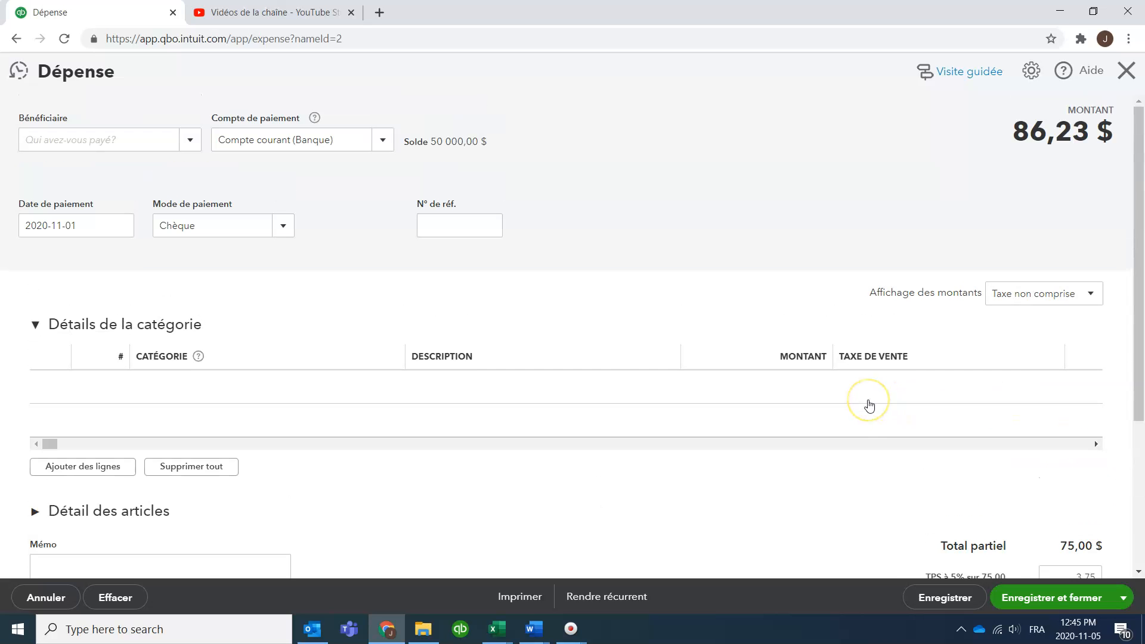
Expand the expense's item details and review the boots line, its sales taxes and the total.
{"action": "scroll", "coordinate": [869, 406], "scroll_direction": "down", "scroll_amount": 3}
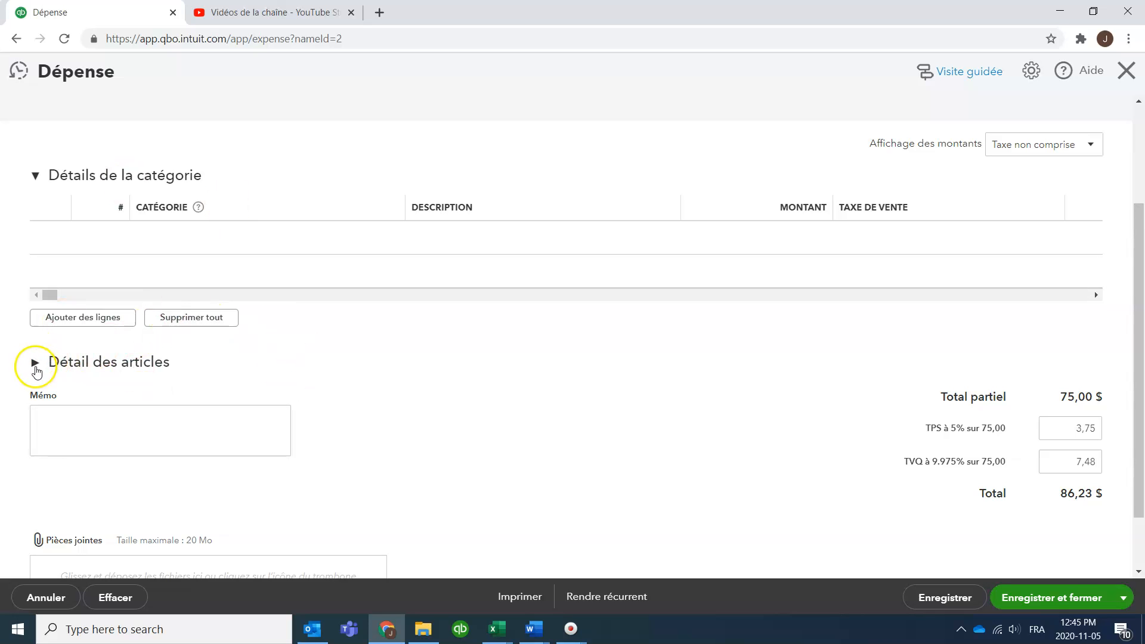
{"action": "left_click", "coordinate": [34, 365]}
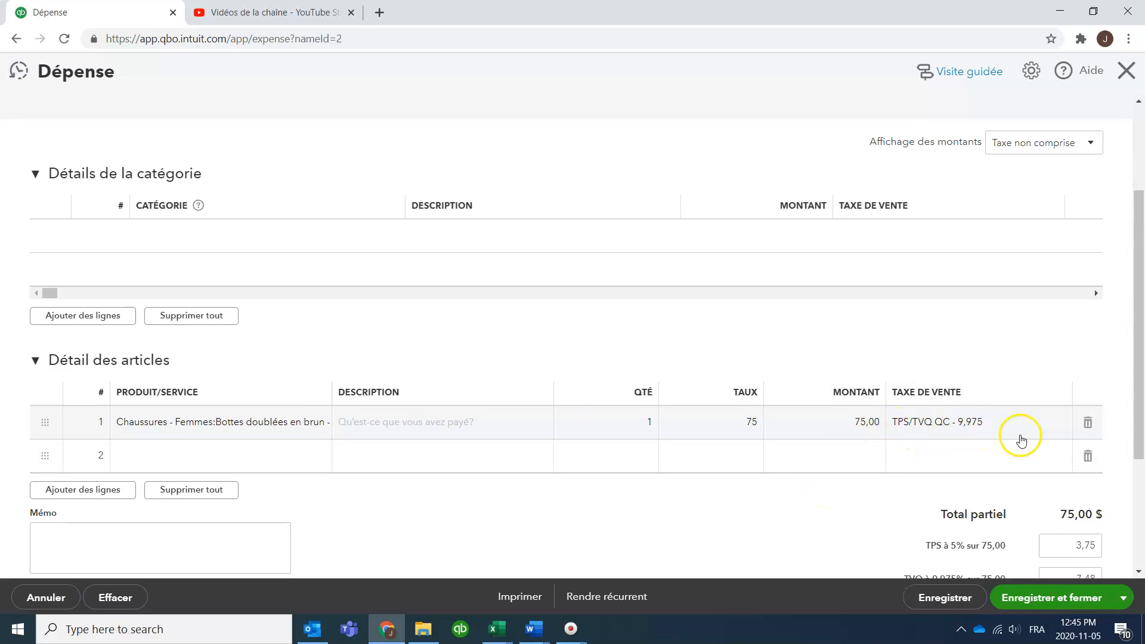
{"action": "scroll", "coordinate": [1018, 440], "scroll_direction": "down", "scroll_amount": 1}
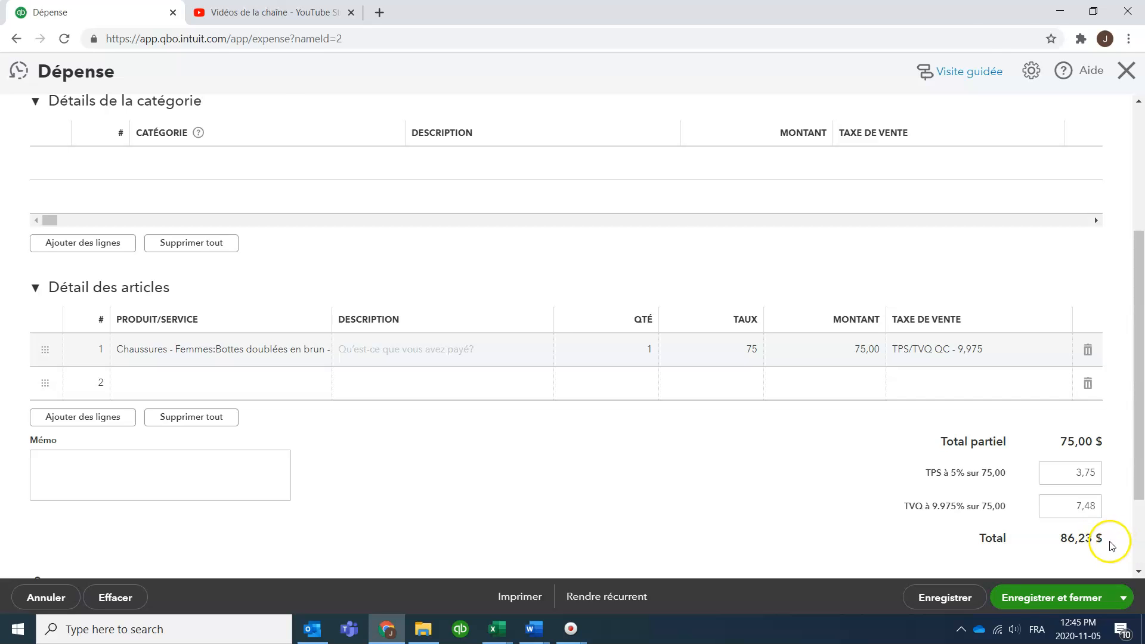
Switch to the Excel invoice, check its total in cell I21 and clear the date note in cell J7.
{"action": "key", "text": "alt+Tab"}
{"action": "left_click", "coordinate": [644, 549]}
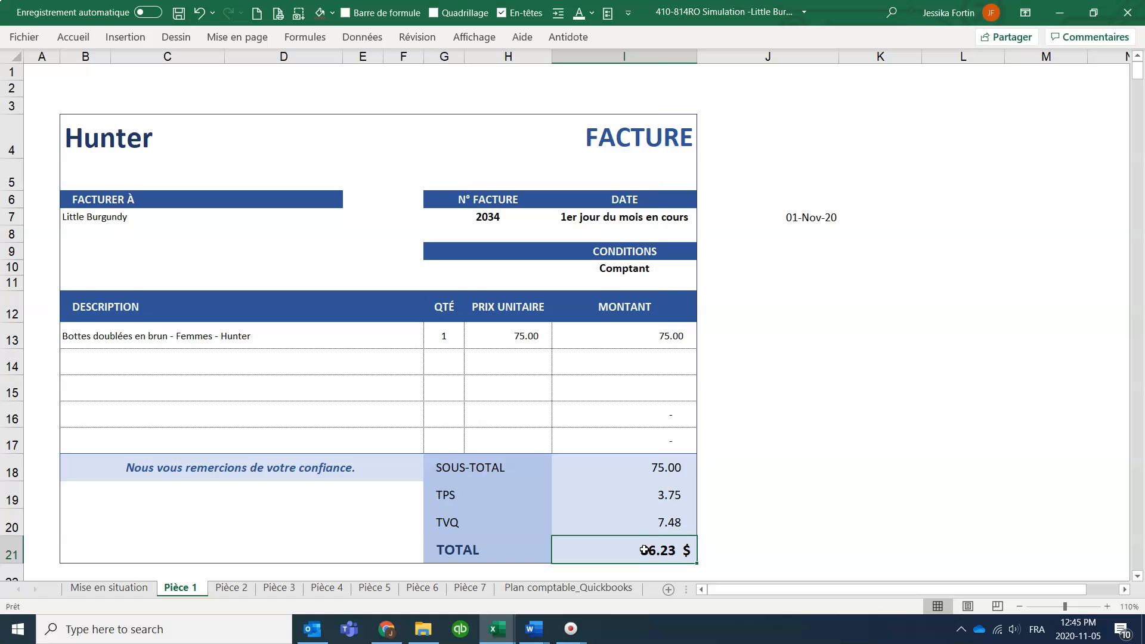
{"action": "left_click", "coordinate": [802, 216]}
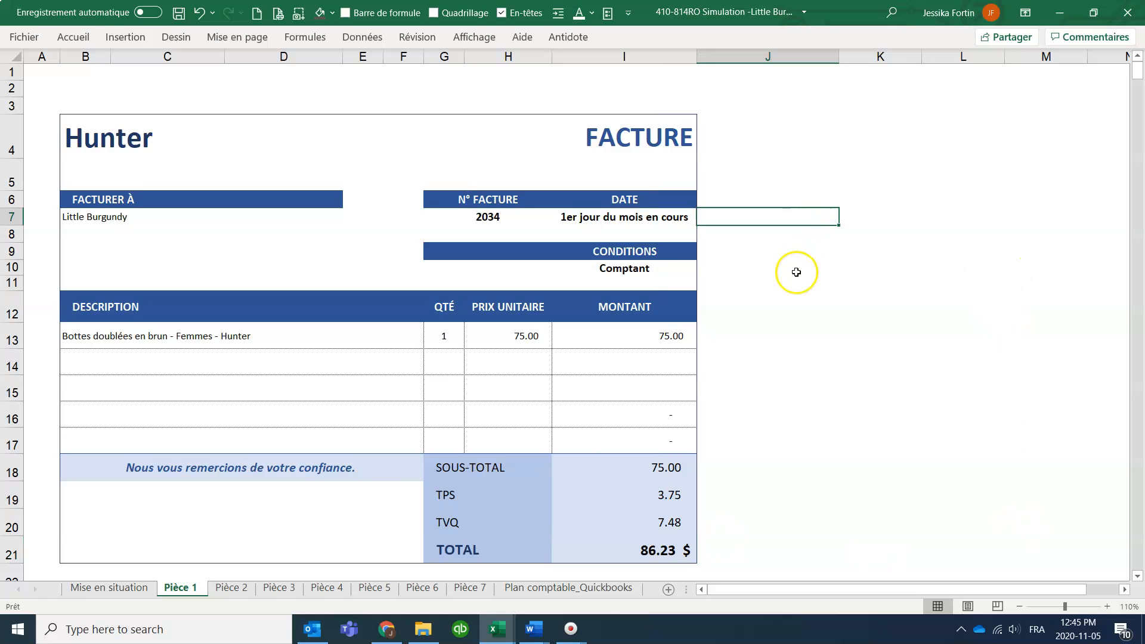
Return to the QuickBooks expense, set the payment date to 2020-11-05, then save and close the expense.
{"action": "key", "text": "alt+Tab"}
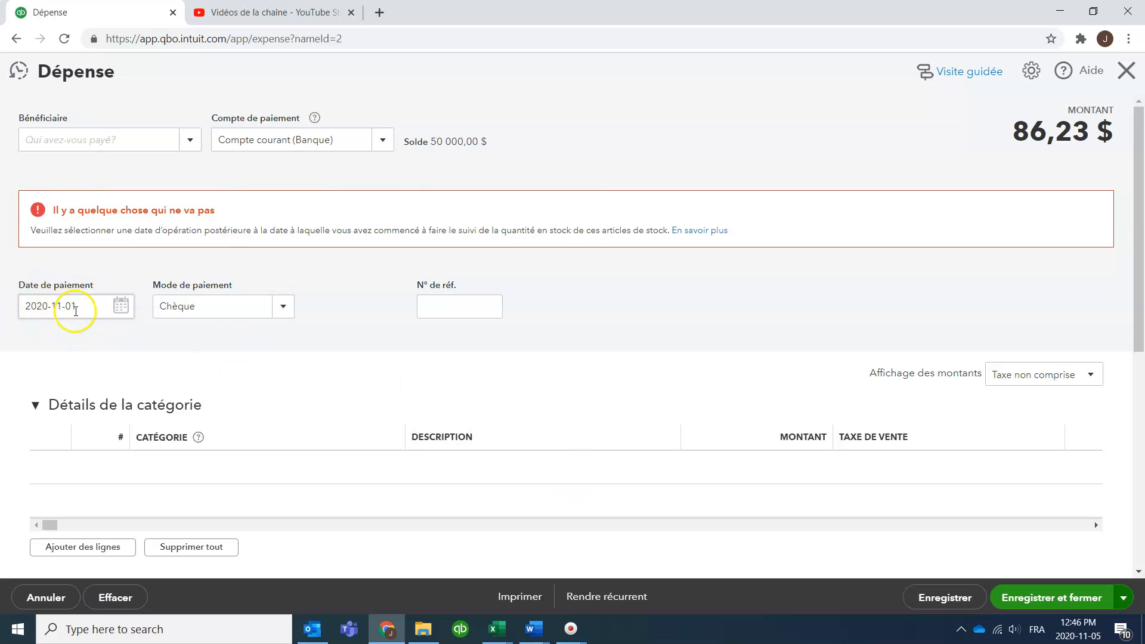
{"action": "left_click", "coordinate": [120, 305]}
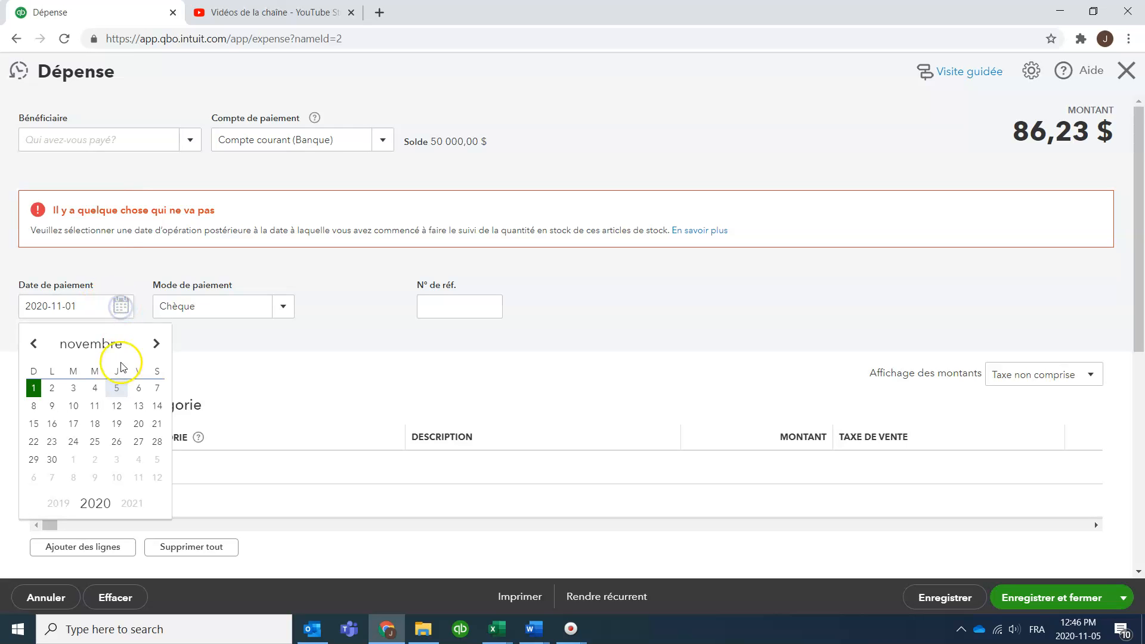
{"action": "left_click", "coordinate": [116, 388]}
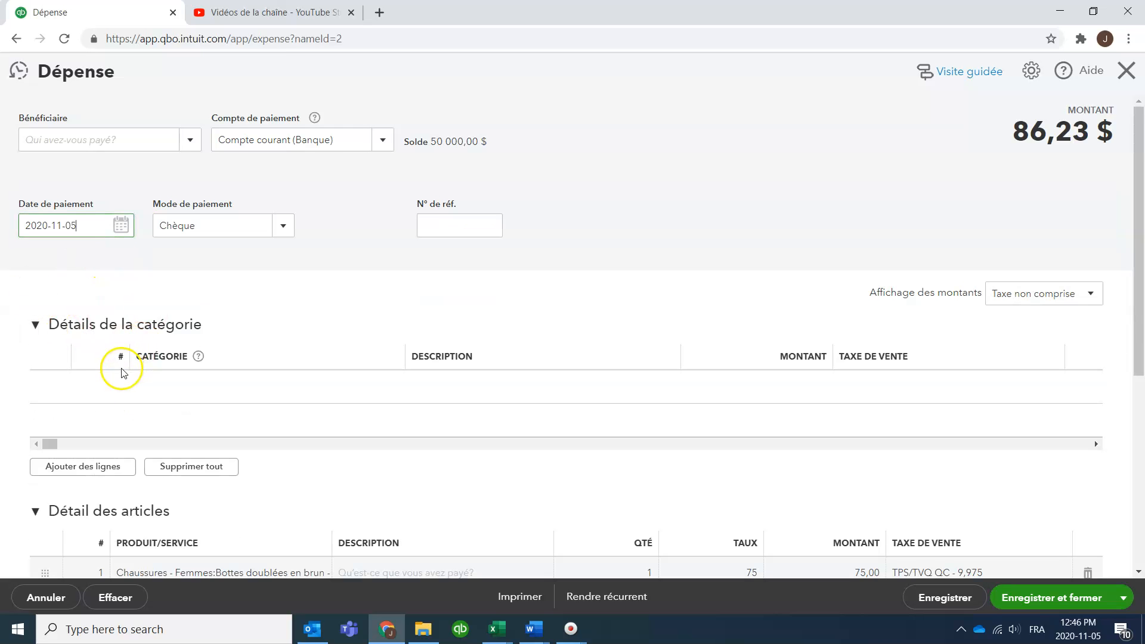
{"action": "scroll", "coordinate": [122, 373], "scroll_direction": "down", "scroll_amount": 4}
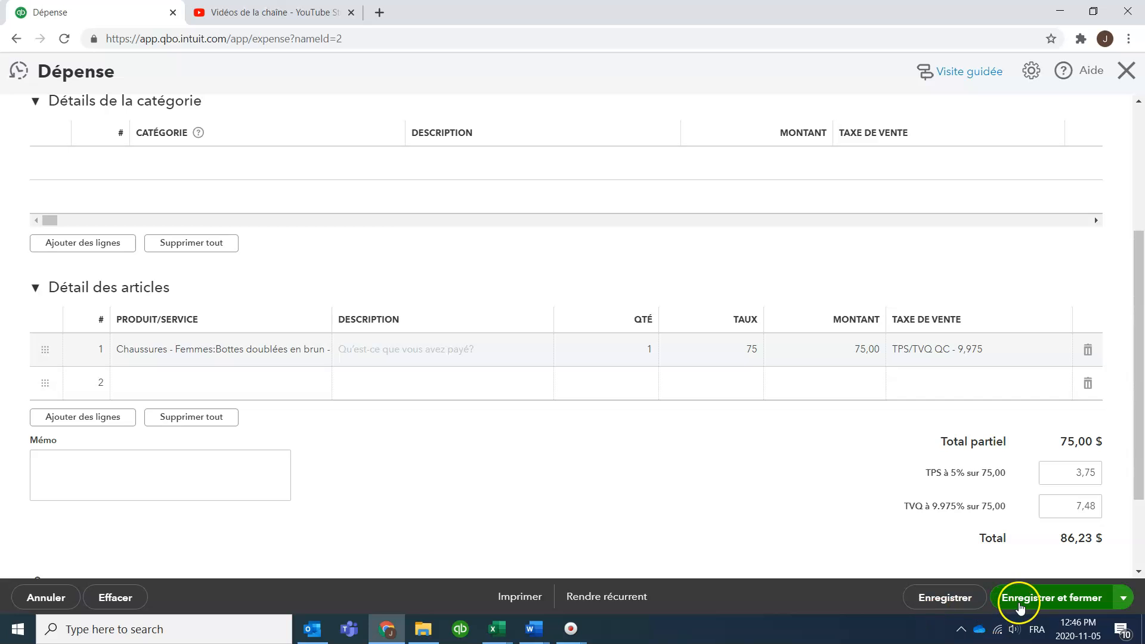
{"action": "left_click", "coordinate": [1020, 598]}
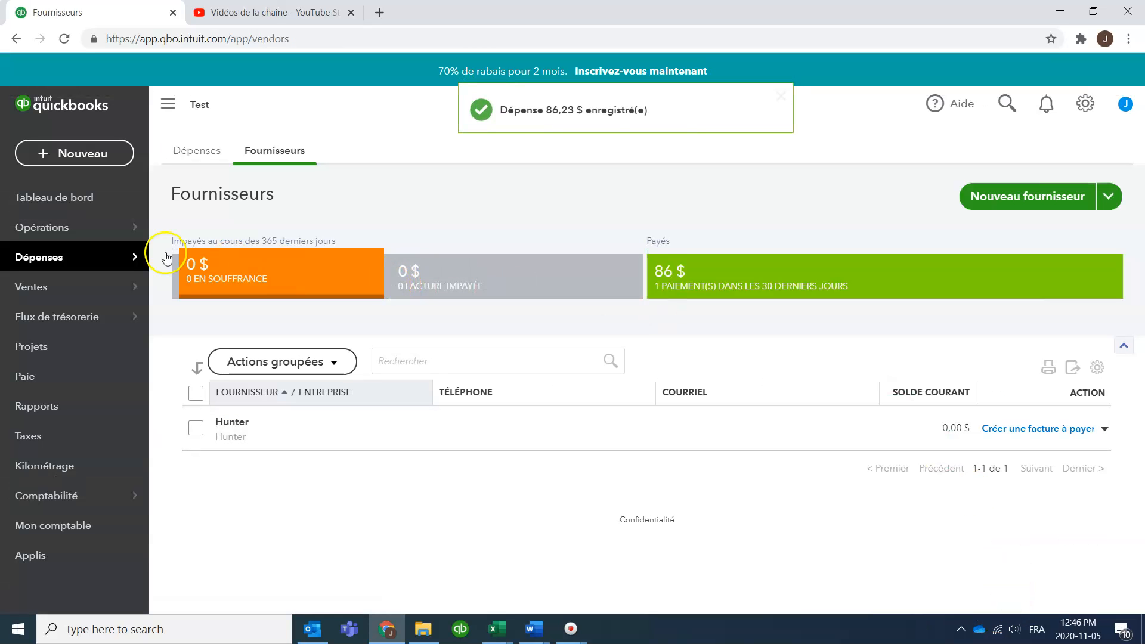
Go to the standard reports list and add the Journal report to the favourites.
{"action": "mouse_move", "coordinate": [124, 257]}
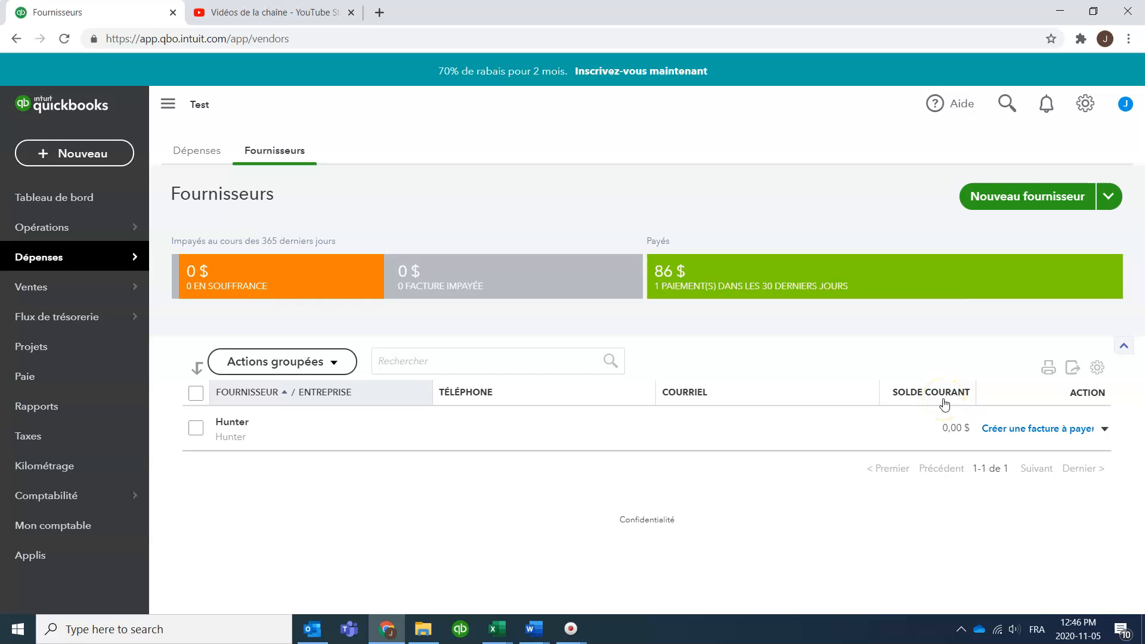
{"action": "mouse_move", "coordinate": [69, 285]}
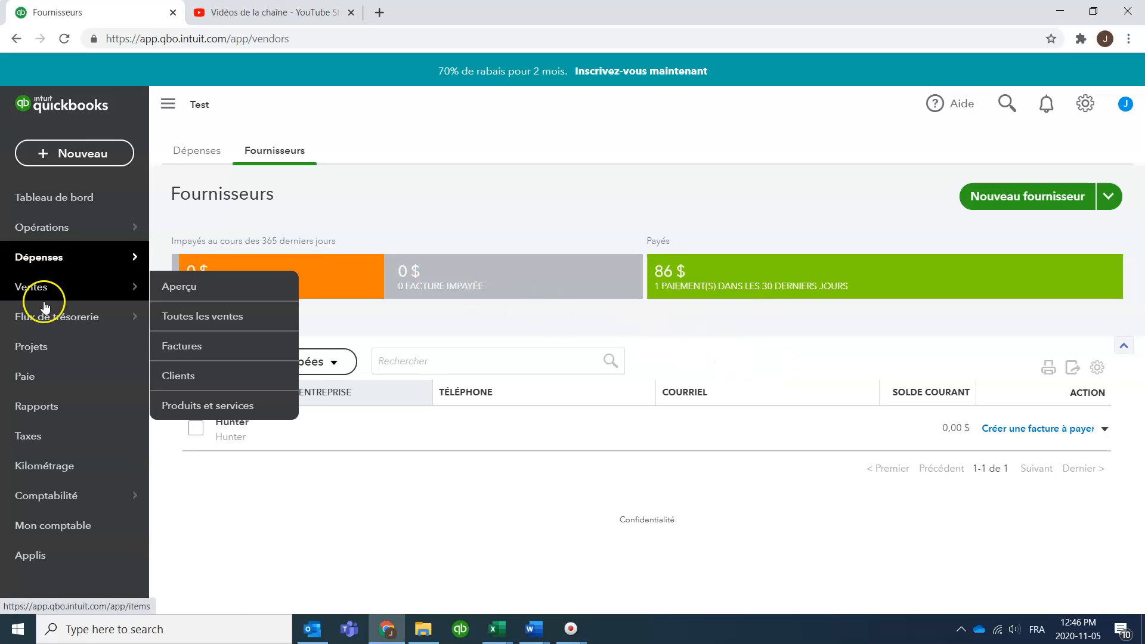
{"action": "mouse_move", "coordinate": [62, 333]}
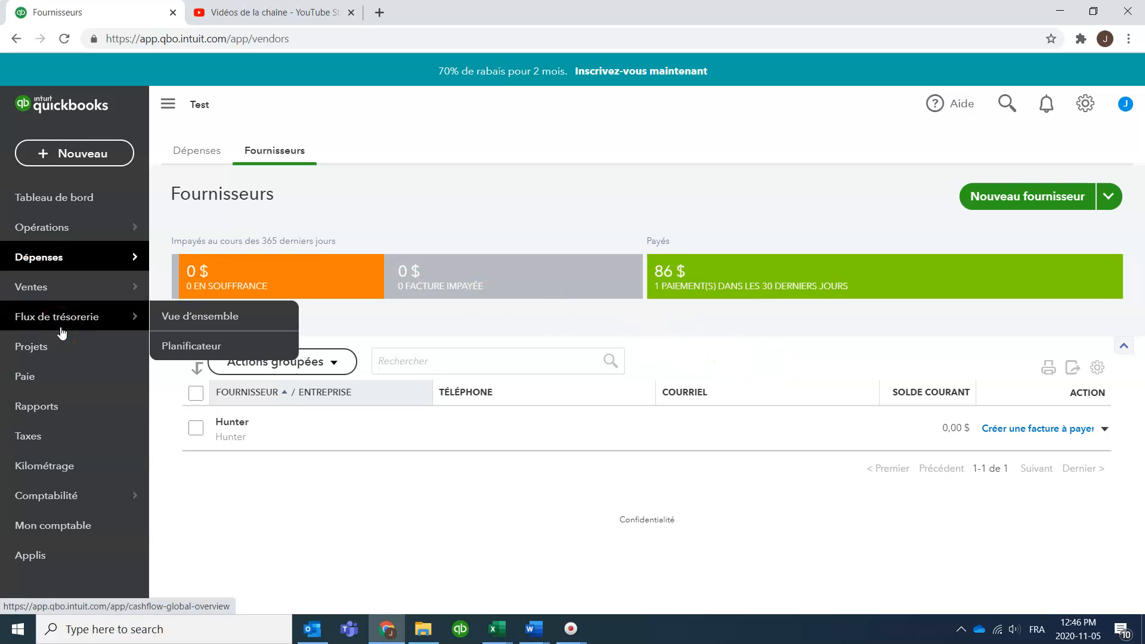
{"action": "left_click", "coordinate": [79, 410]}
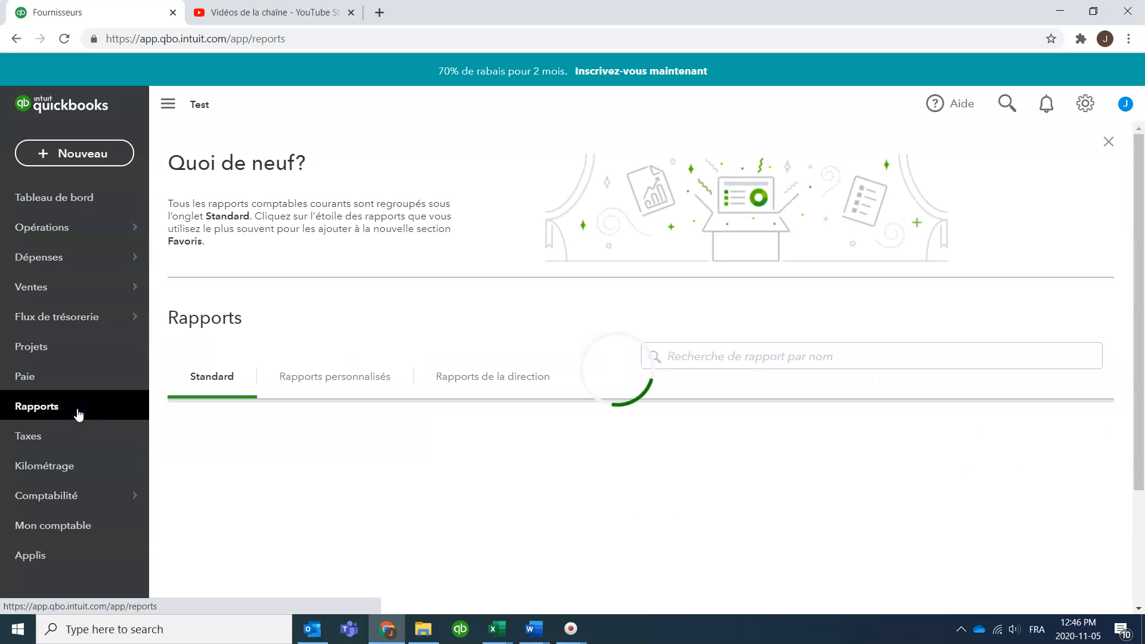
{"action": "scroll", "coordinate": [330, 437], "scroll_direction": "down", "scroll_amount": 2}
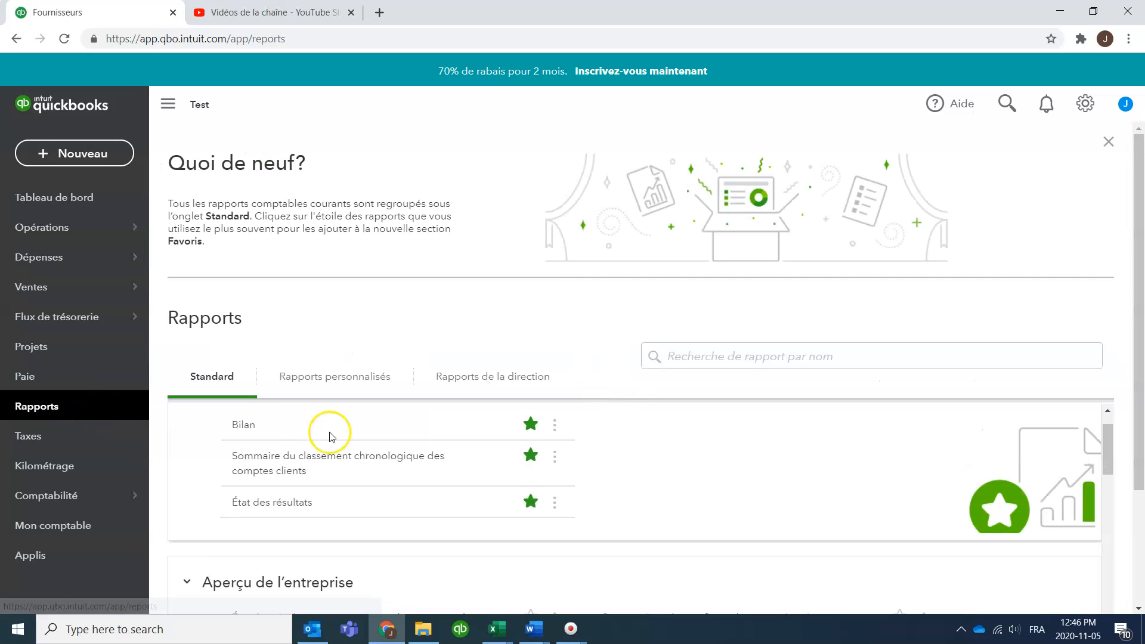
{"action": "scroll", "coordinate": [327, 446], "scroll_direction": "up", "scroll_amount": 2}
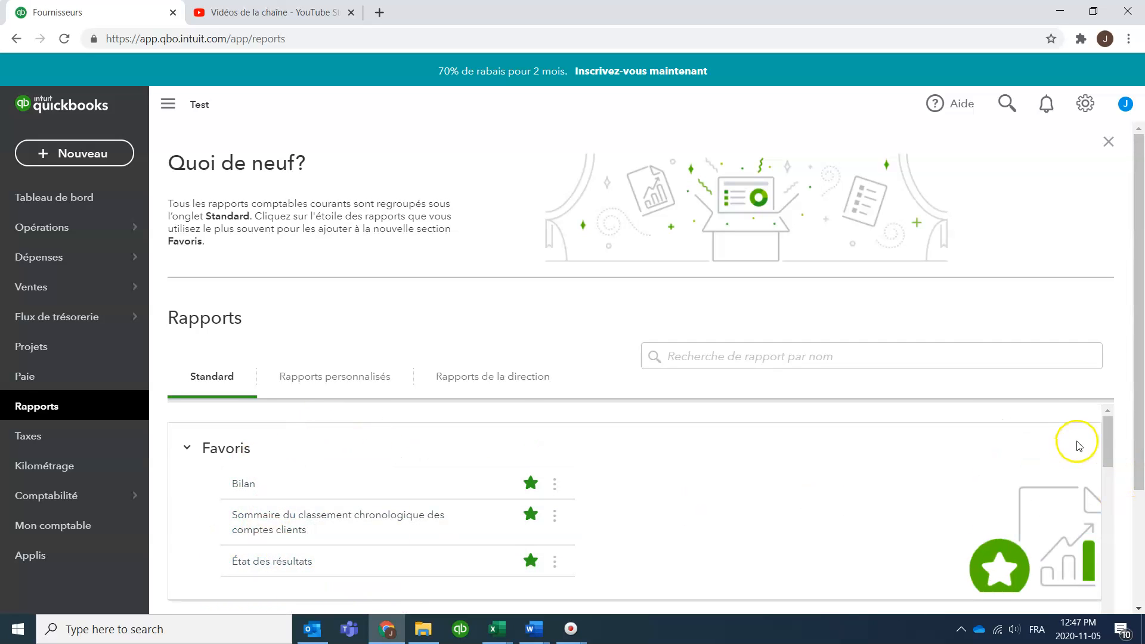
{"action": "left_click_drag", "start_coordinate": [1111, 446], "coordinate": [1074, 638]}
{"action": "scroll", "coordinate": [993, 537], "scroll_direction": "down", "scroll_amount": 10}
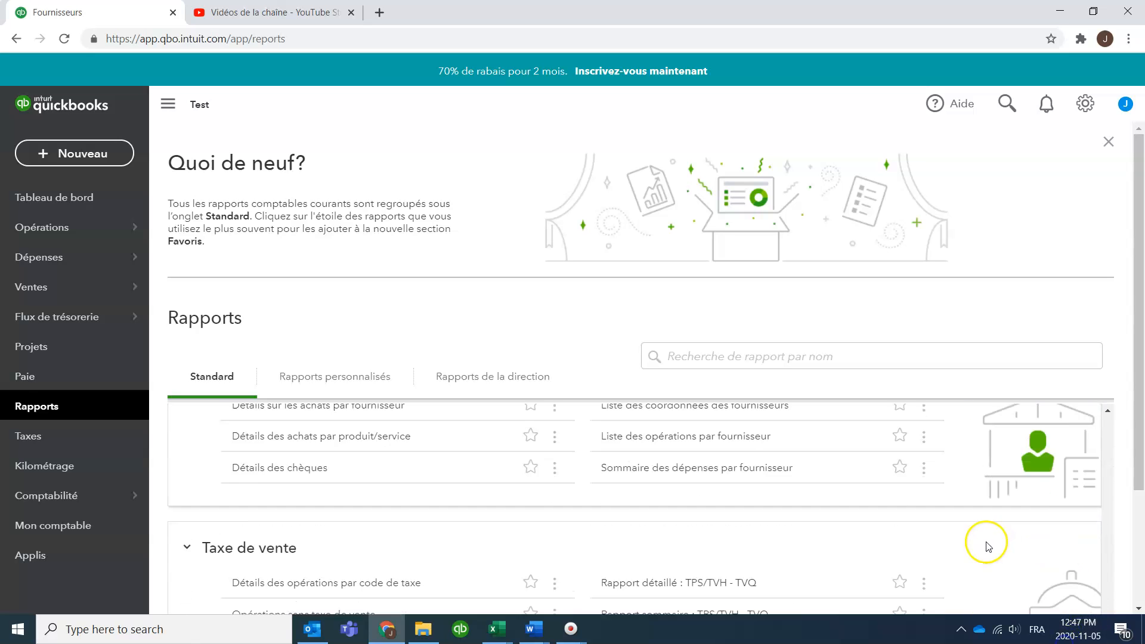
{"action": "scroll", "coordinate": [997, 533], "scroll_direction": "down", "scroll_amount": 2}
{"action": "left_click", "coordinate": [530, 508]}
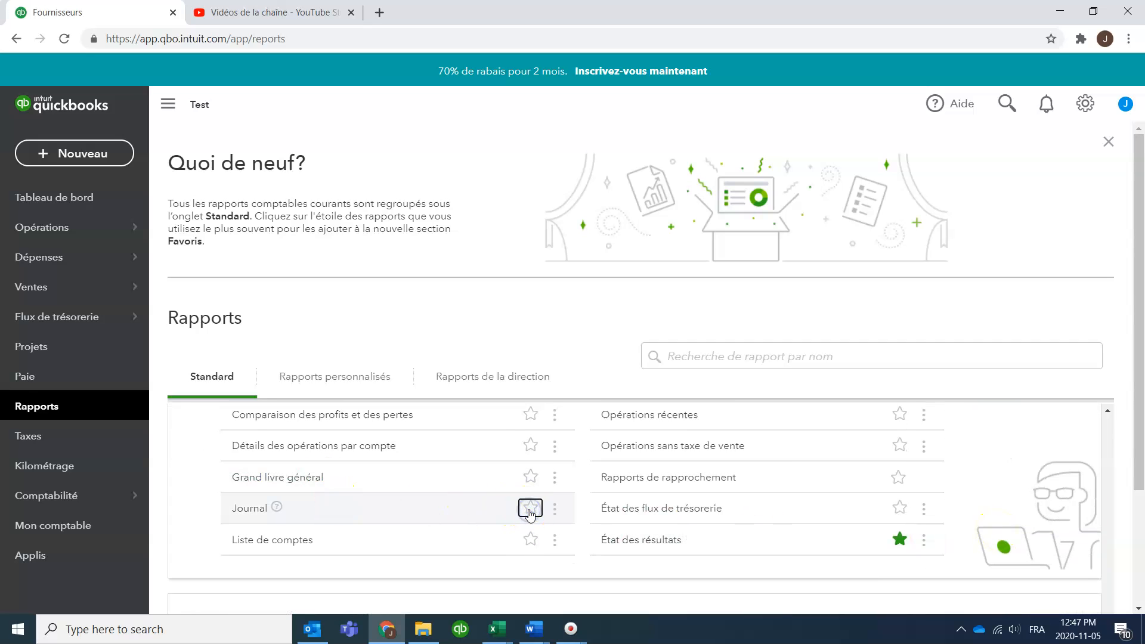
{"action": "left_click", "coordinate": [529, 508]}
{"action": "left_click", "coordinate": [889, 481]}
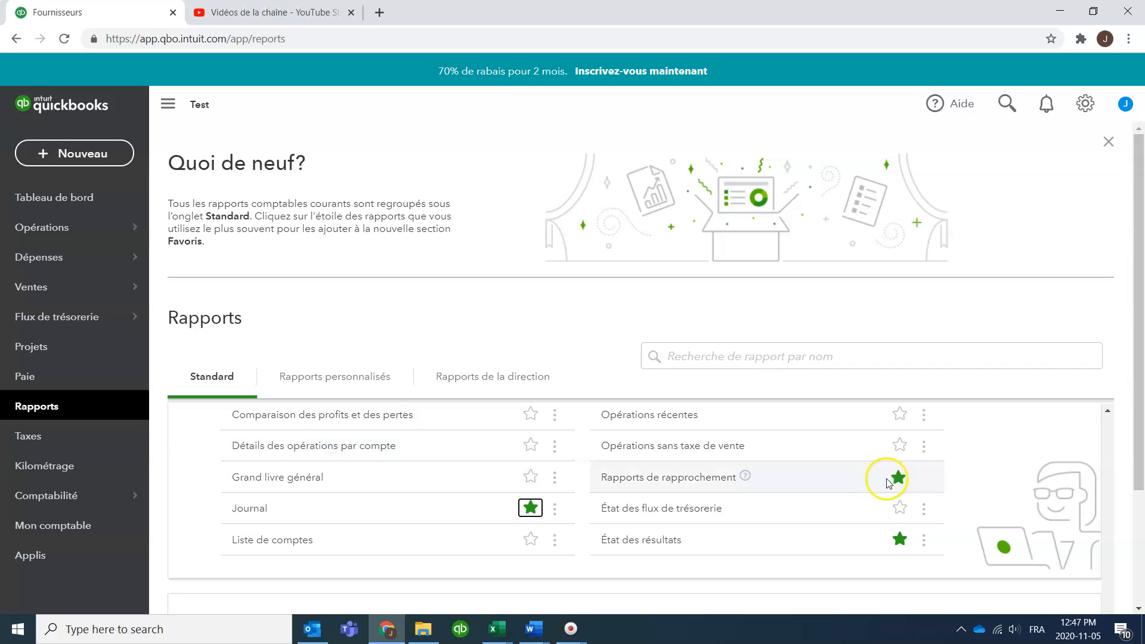
Open the Journal report from the favourites and dismiss the report customization tour.
{"action": "scroll", "coordinate": [1110, 541], "scroll_direction": "up", "scroll_amount": 15}
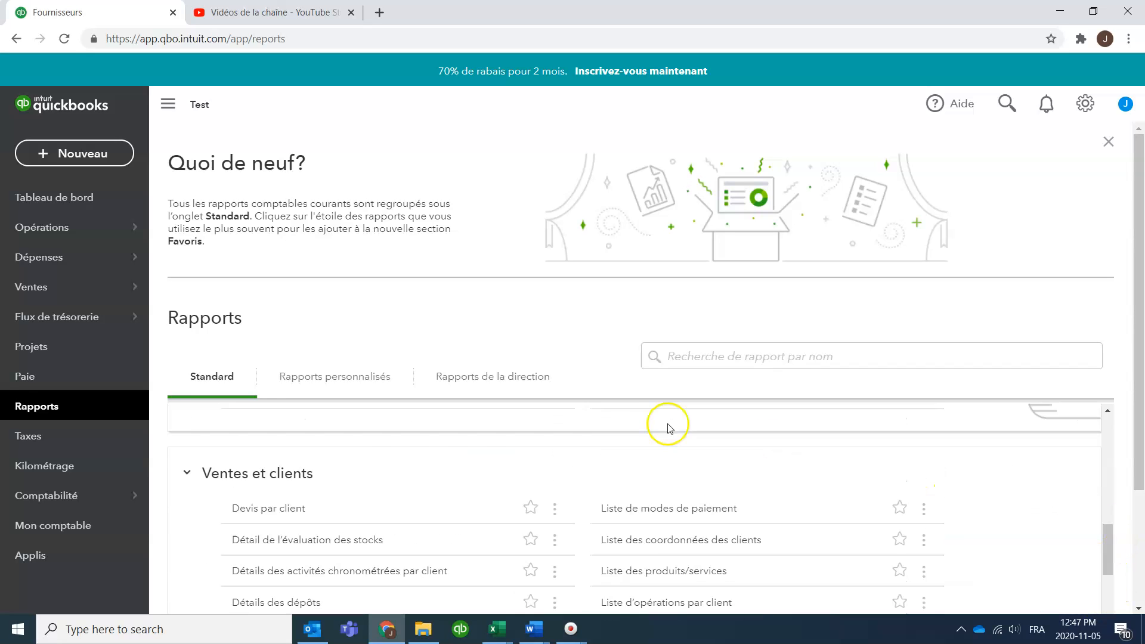
{"action": "scroll", "coordinate": [668, 417], "scroll_direction": "up", "scroll_amount": 5}
{"action": "scroll", "coordinate": [668, 406], "scroll_direction": "down", "scroll_amount": 3}
{"action": "scroll", "coordinate": [650, 380], "scroll_direction": "up", "scroll_amount": 3}
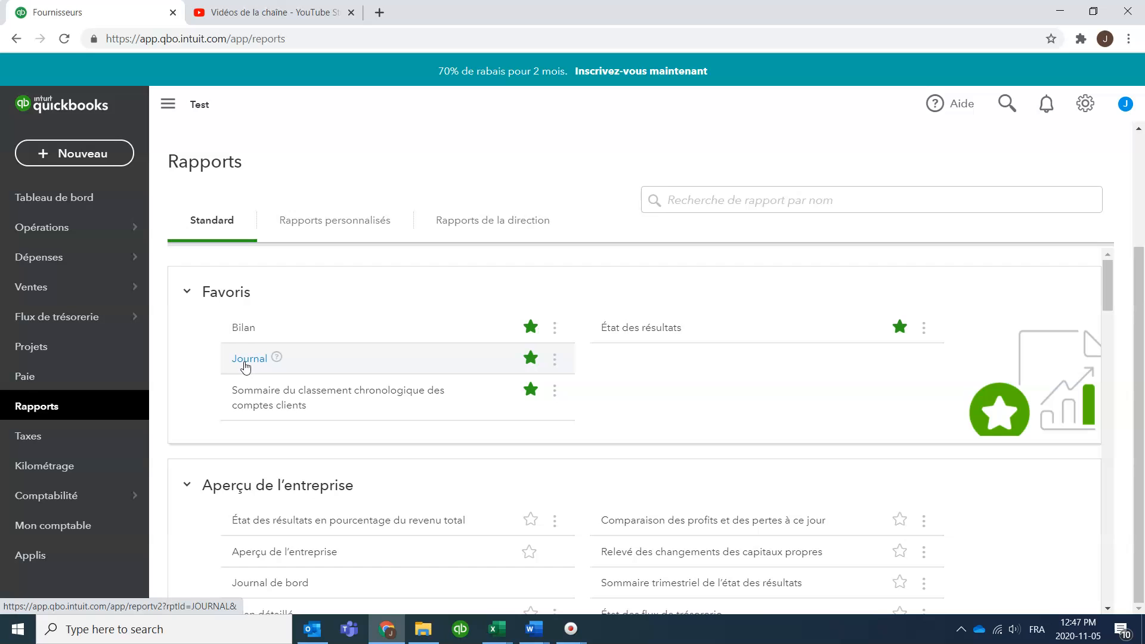
{"action": "left_click", "coordinate": [245, 361]}
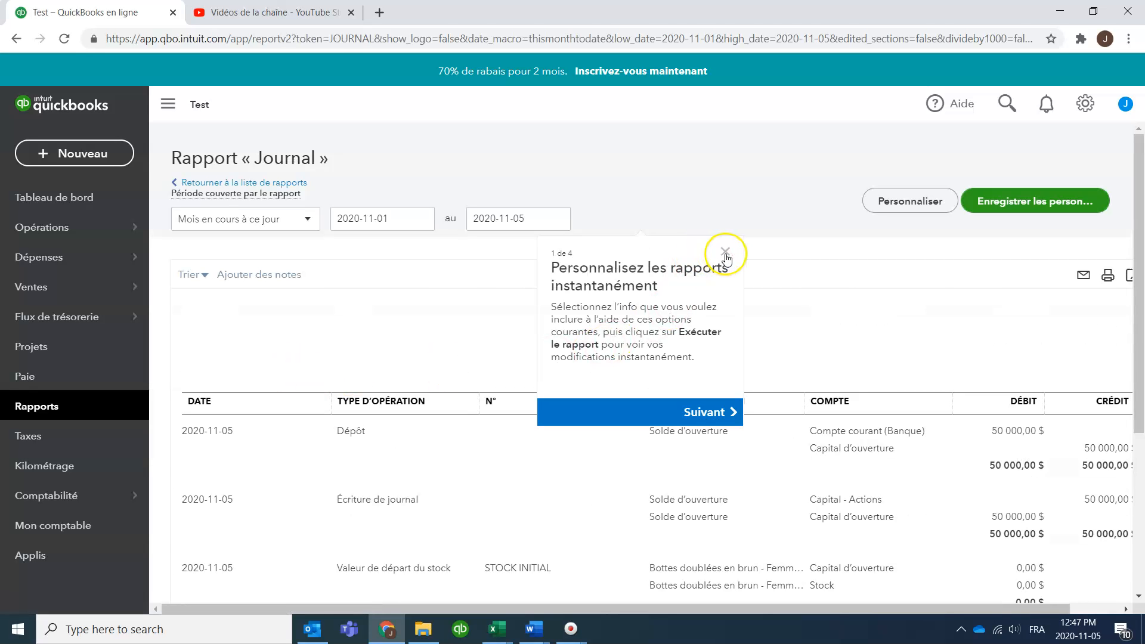
{"action": "left_click", "coordinate": [725, 255]}
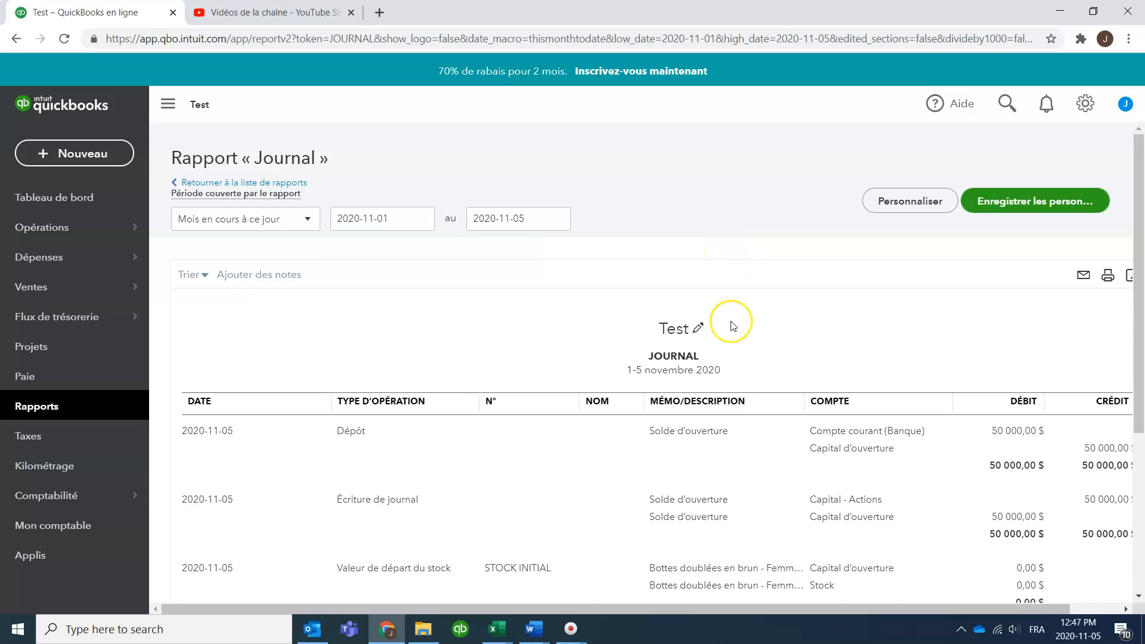
Examine the Hunter expense entry in the Journal report, including its accounts, debits and credits.
{"action": "scroll", "coordinate": [729, 322], "scroll_direction": "down", "scroll_amount": 1}
{"action": "scroll", "coordinate": [731, 322], "scroll_direction": "down", "scroll_amount": 2}
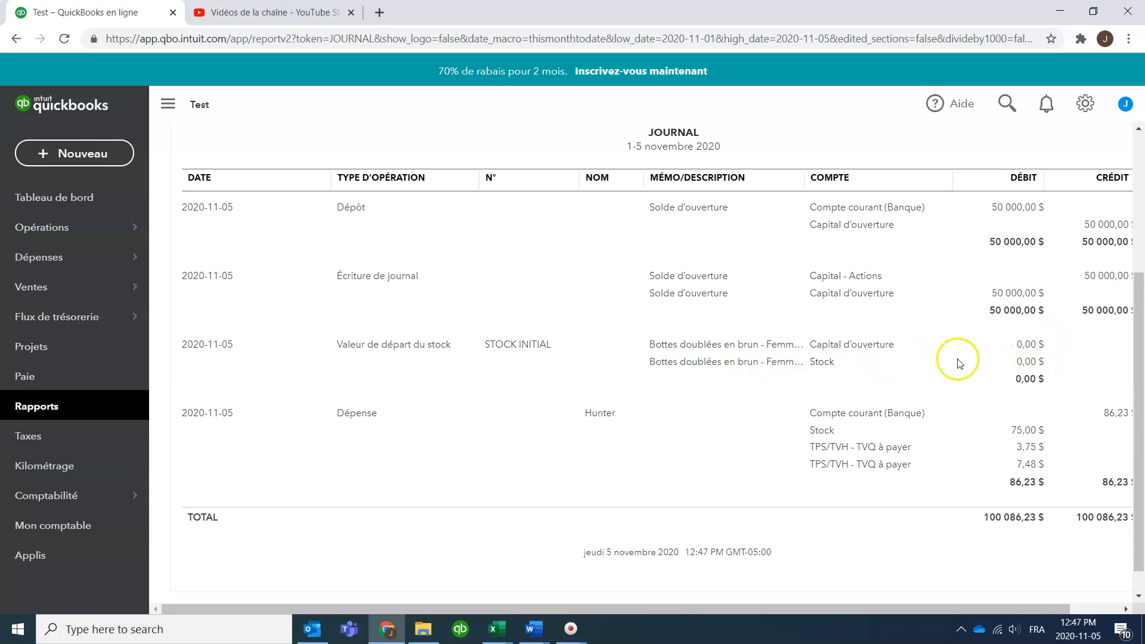
{"action": "mouse_move", "coordinate": [1013, 609]}
{"action": "left_mouse_down"}
{"action": "mouse_move", "coordinate": [1047, 607]}
{"action": "mouse_move", "coordinate": [1005, 605]}
{"action": "left_mouse_up"}
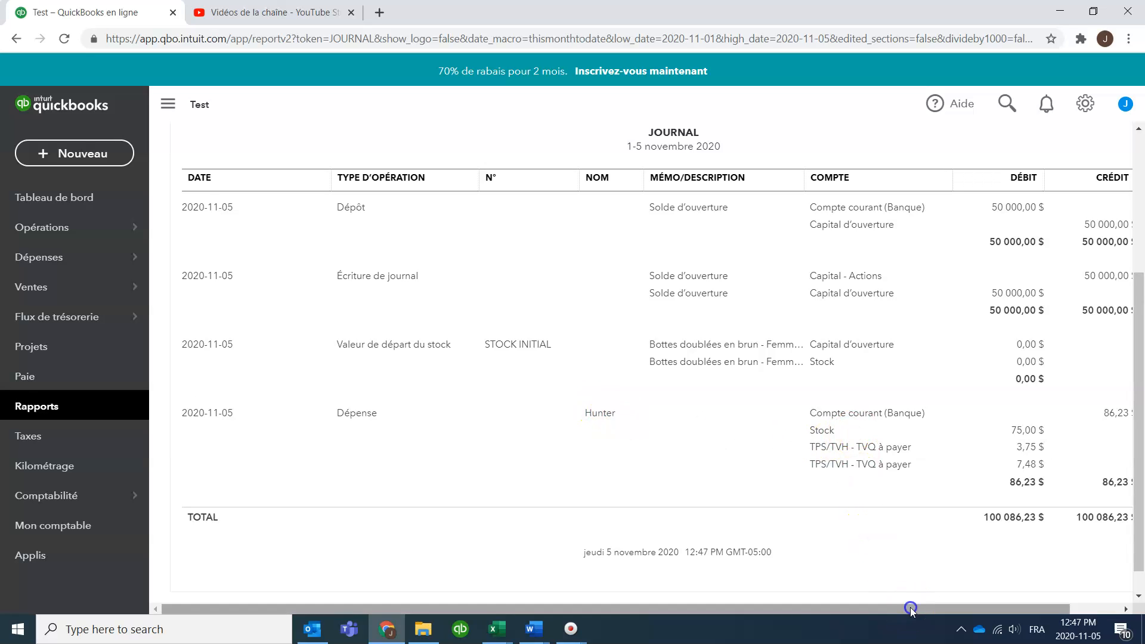
{"action": "left_click_drag", "start_coordinate": [913, 608], "coordinate": [1061, 627]}
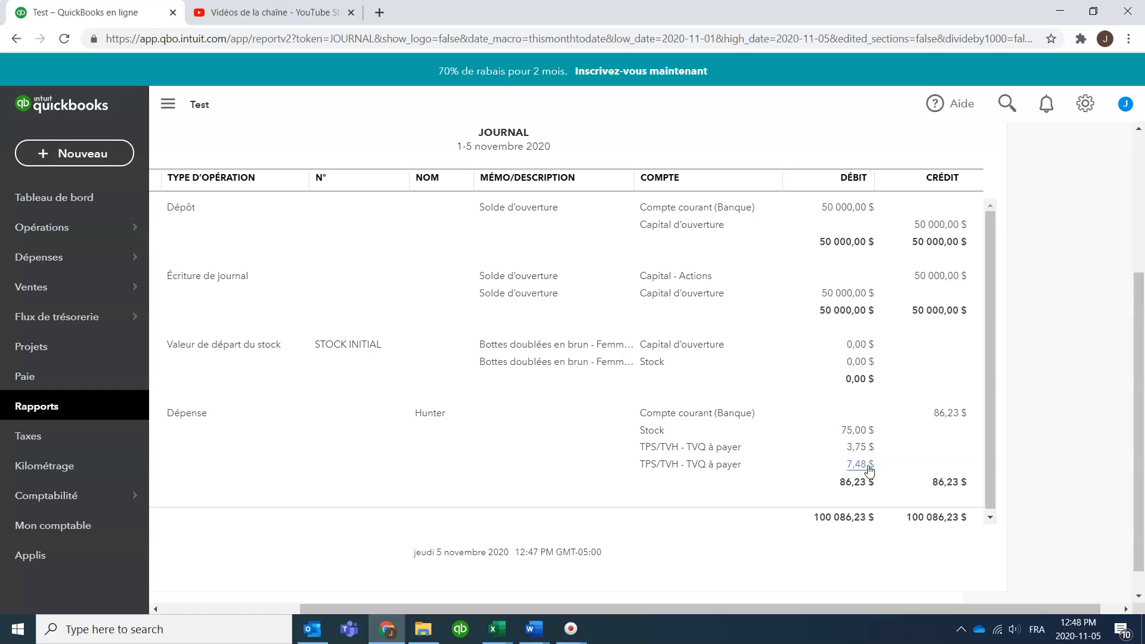
Switch to the Excel invoice and review the table of the operation's impact on the financial statements below it.
{"action": "key", "text": "alt+Tab"}
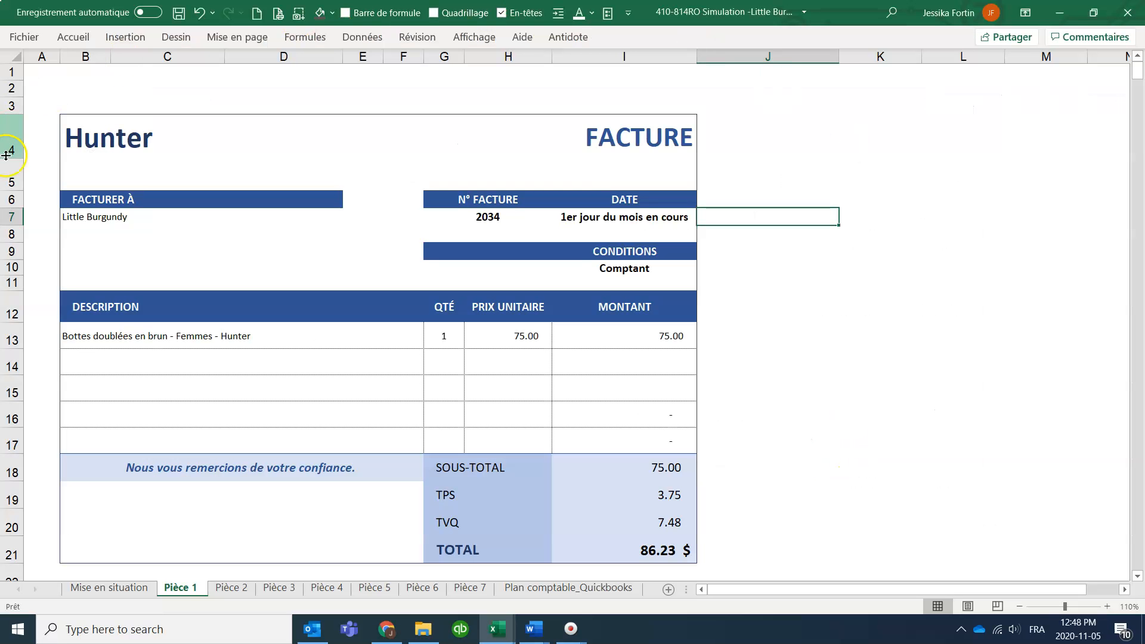
{"action": "scroll", "coordinate": [457, 361], "scroll_direction": "down", "scroll_amount": 1}
{"action": "scroll", "coordinate": [456, 361], "scroll_direction": "down", "scroll_amount": 4}
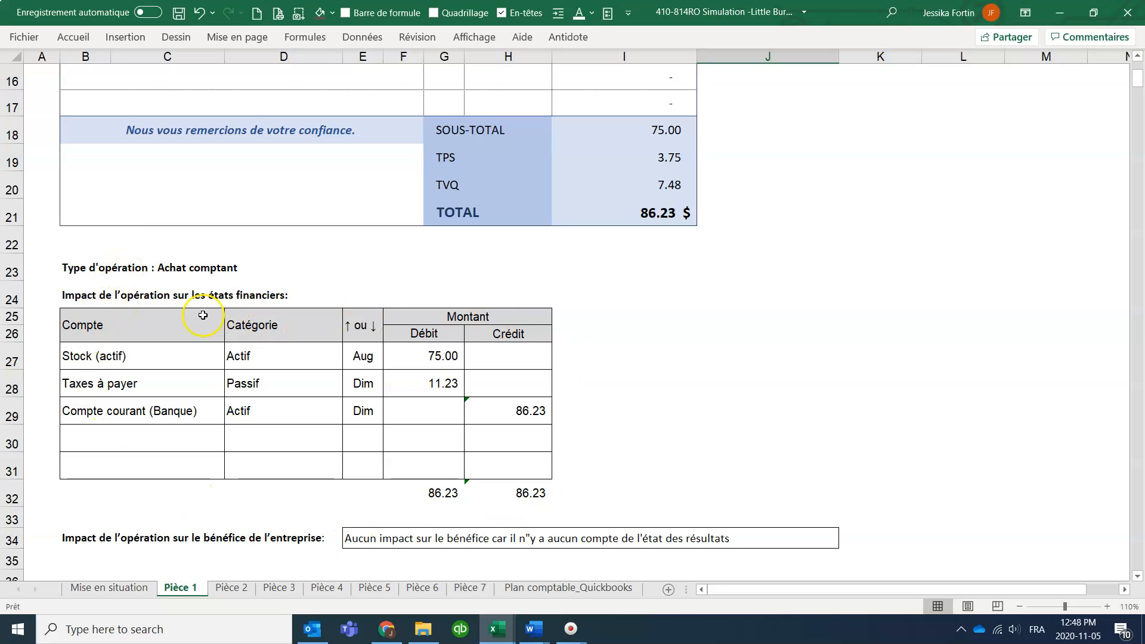
{"action": "scroll", "coordinate": [203, 315], "scroll_direction": "up", "scroll_amount": 2}
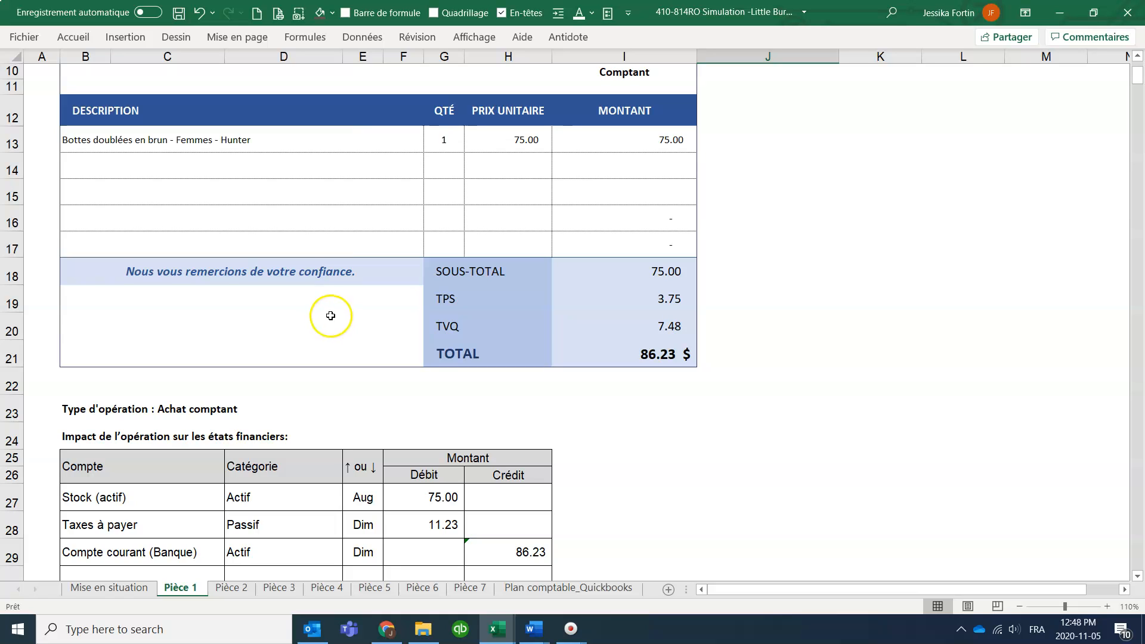
Check the Stock (actif) row's category, direction and debit in the Excel impact table against the Hunter entry in the QuickBooks Journal.
{"action": "left_click", "coordinate": [126, 499]}
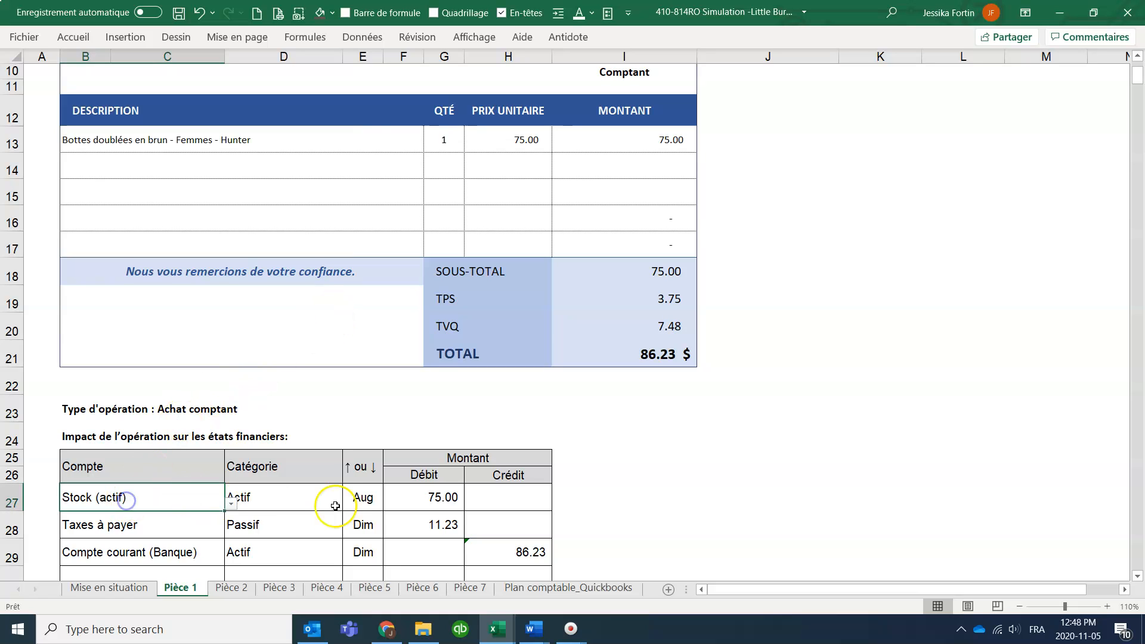
{"action": "left_click", "coordinate": [363, 498]}
{"action": "left_click", "coordinate": [286, 496]}
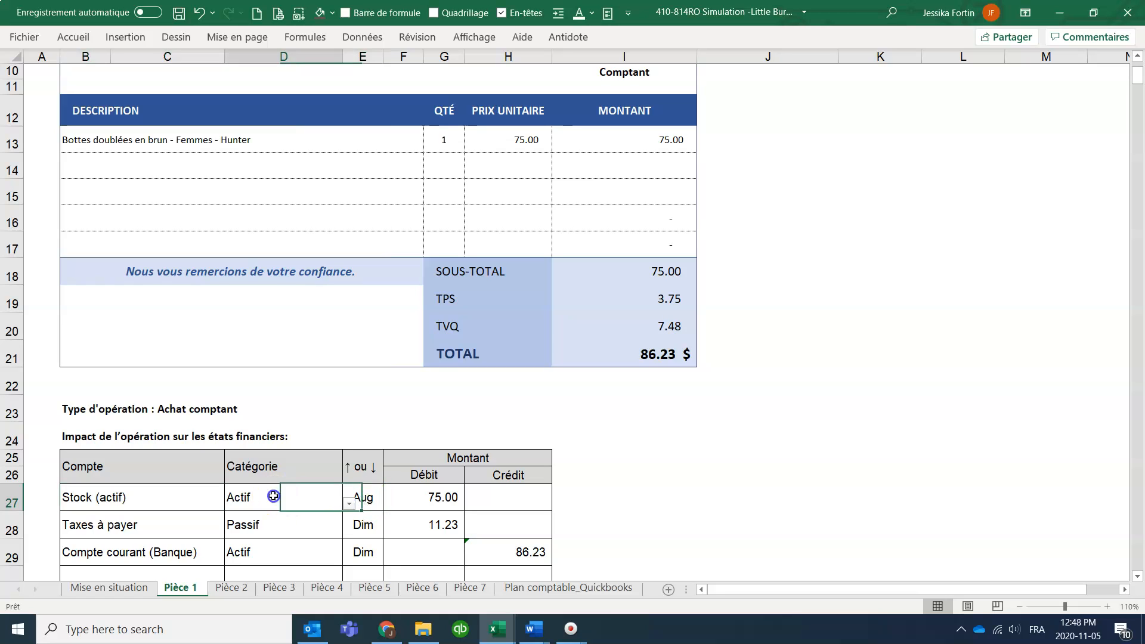
{"action": "left_click", "coordinate": [364, 499]}
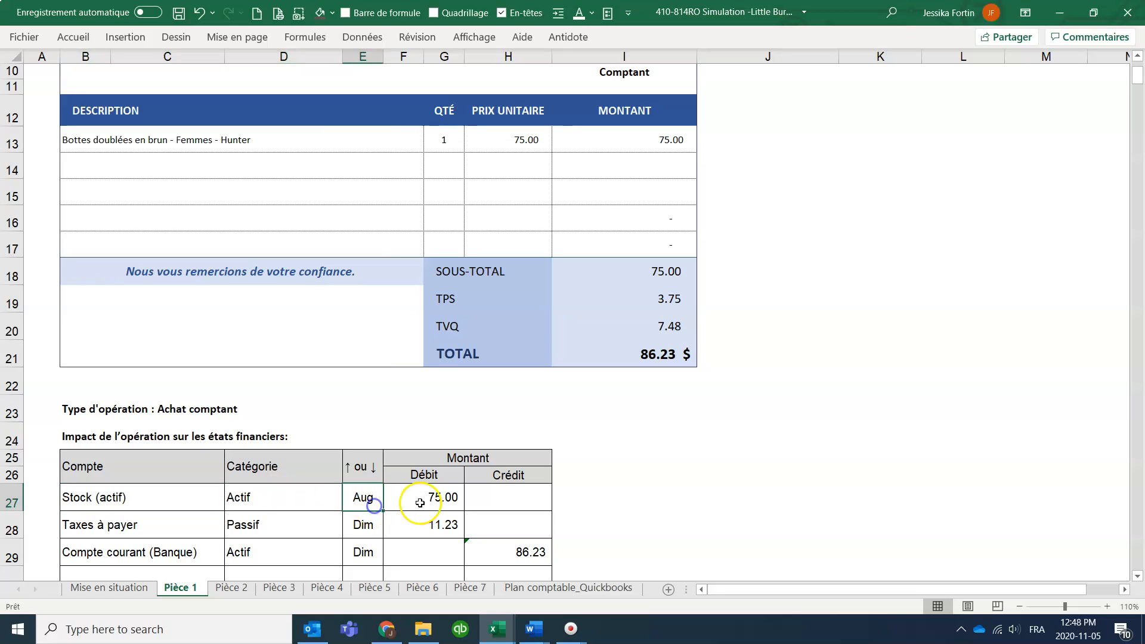
{"action": "left_click", "coordinate": [463, 499]}
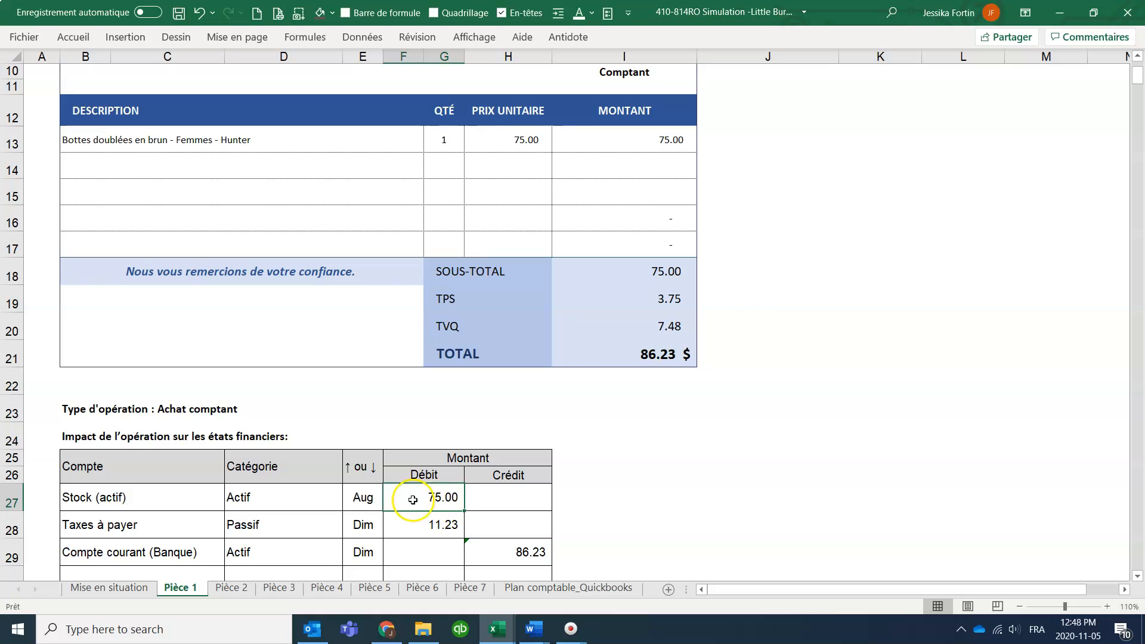
{"action": "key", "text": "alt+Tab"}
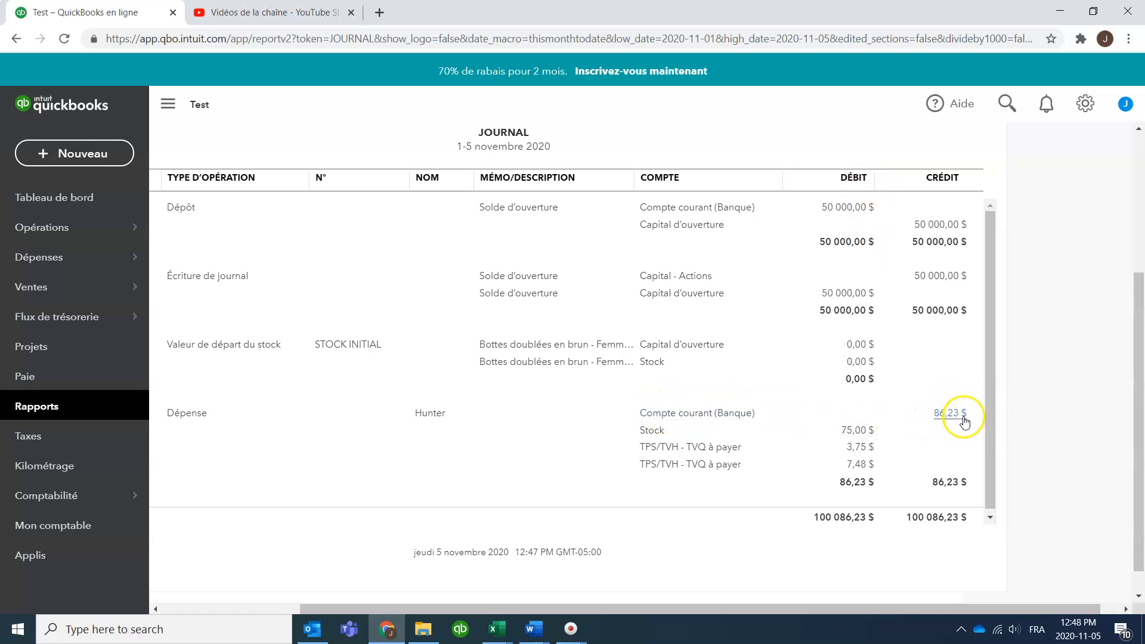
{"action": "key", "text": "alt+Tab"}
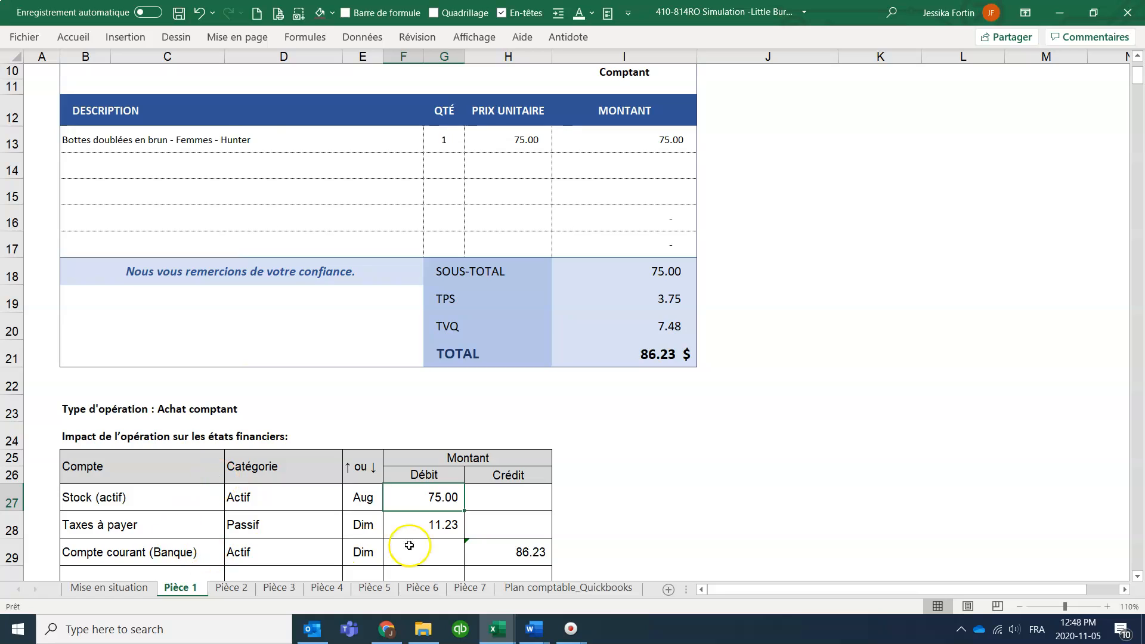
Check the Compte courant (Banque) credit and the Taxes à payer debit formula in Excel against the Hunter entry in the QuickBooks Journal.
{"action": "left_click", "coordinate": [522, 552]}
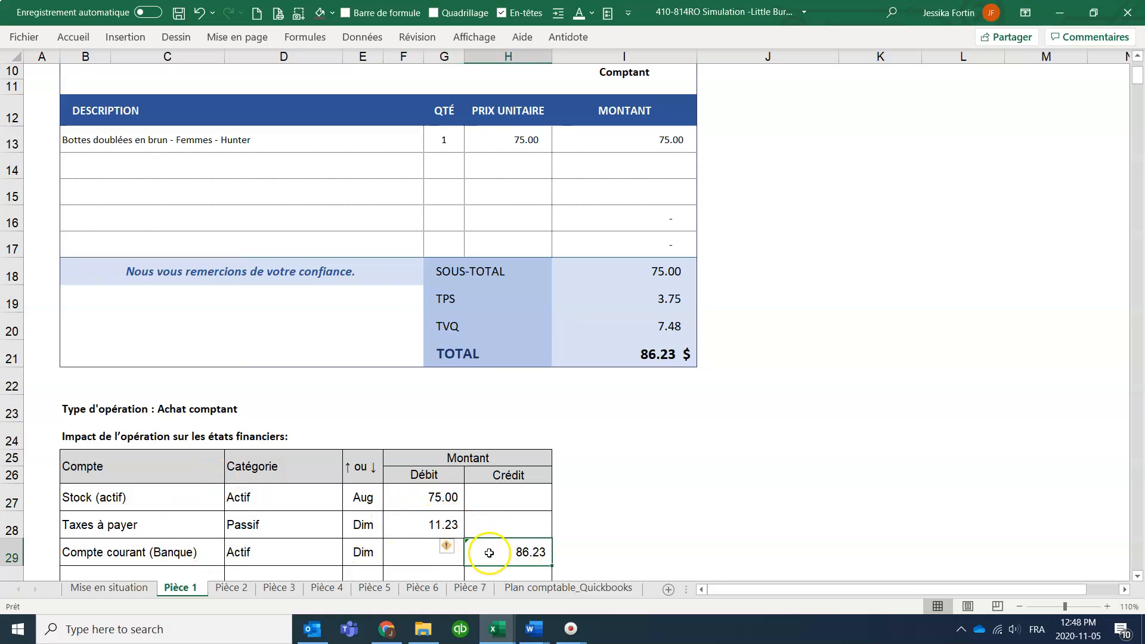
{"action": "left_click", "coordinate": [166, 530]}
{"action": "left_click", "coordinate": [455, 528]}
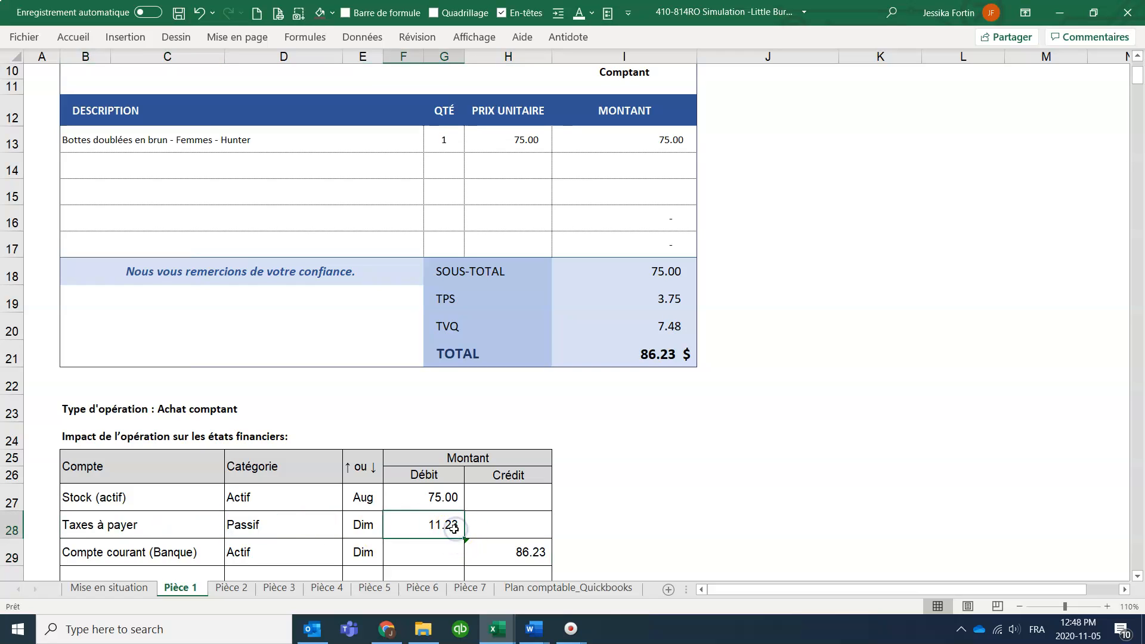
{"action": "double_click", "coordinate": [451, 528]}
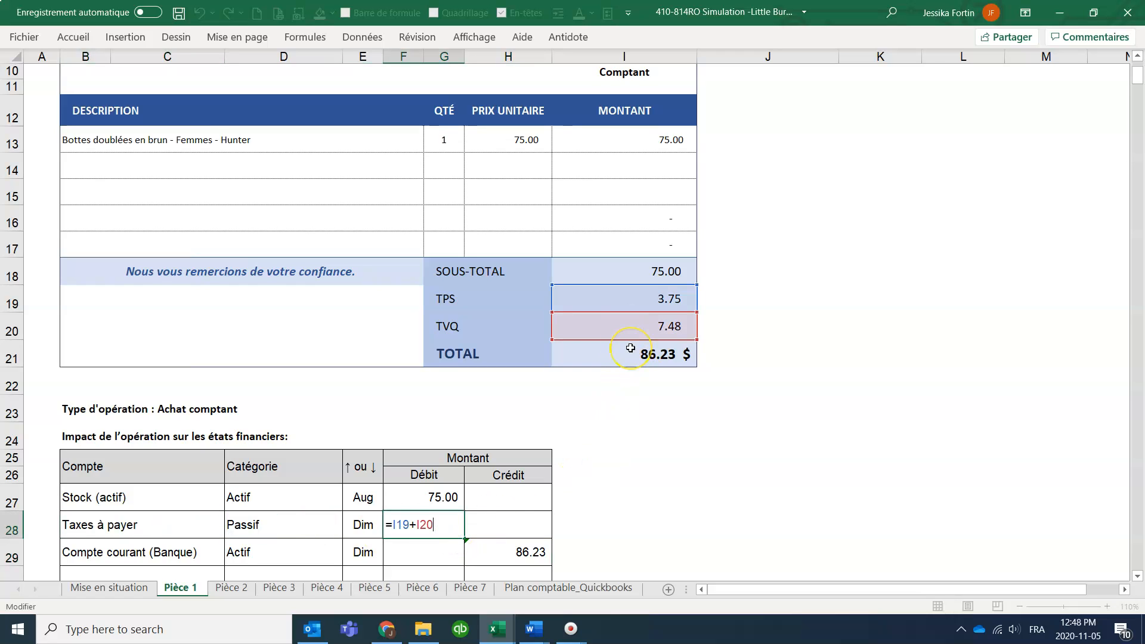
{"action": "key", "text": "Return"}
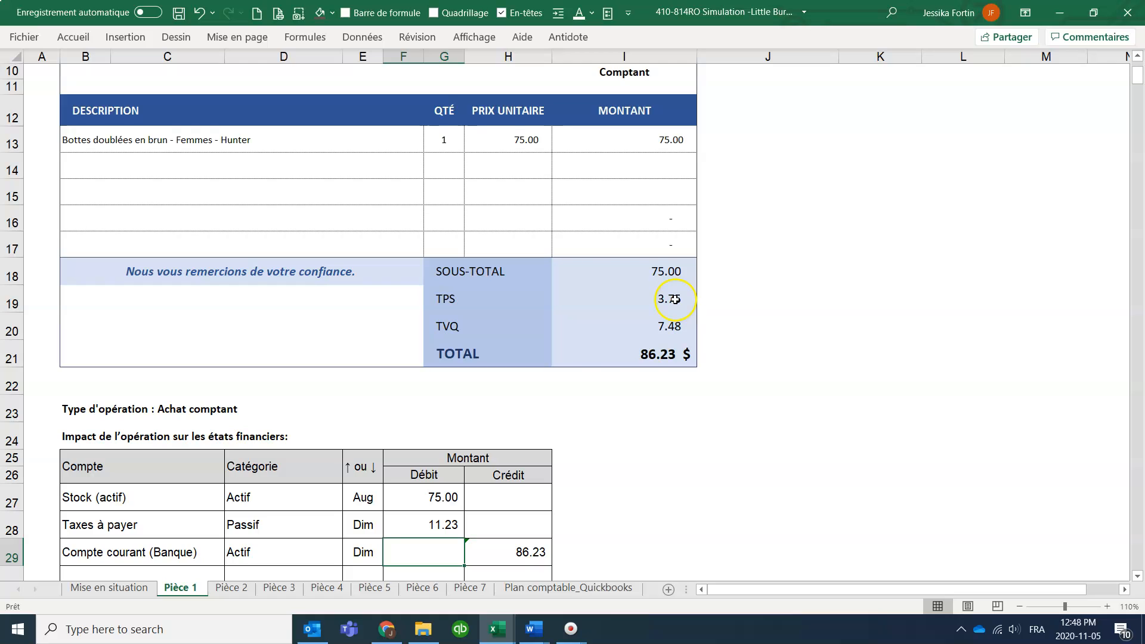
{"action": "key", "text": "alt+Tab"}
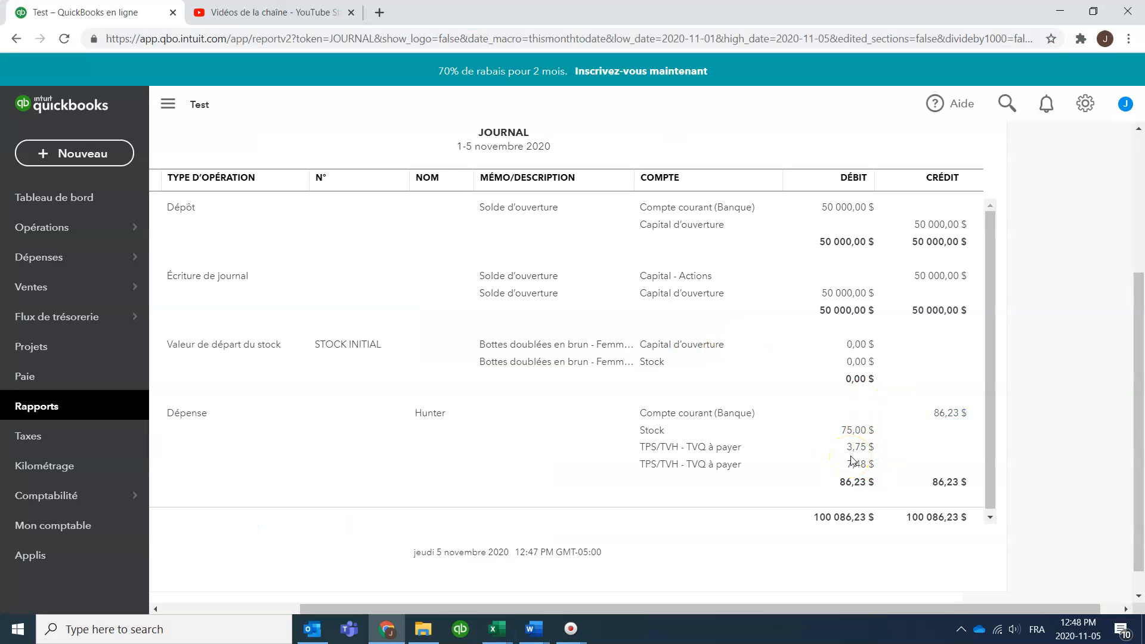
{"action": "key", "text": "alt+Tab"}
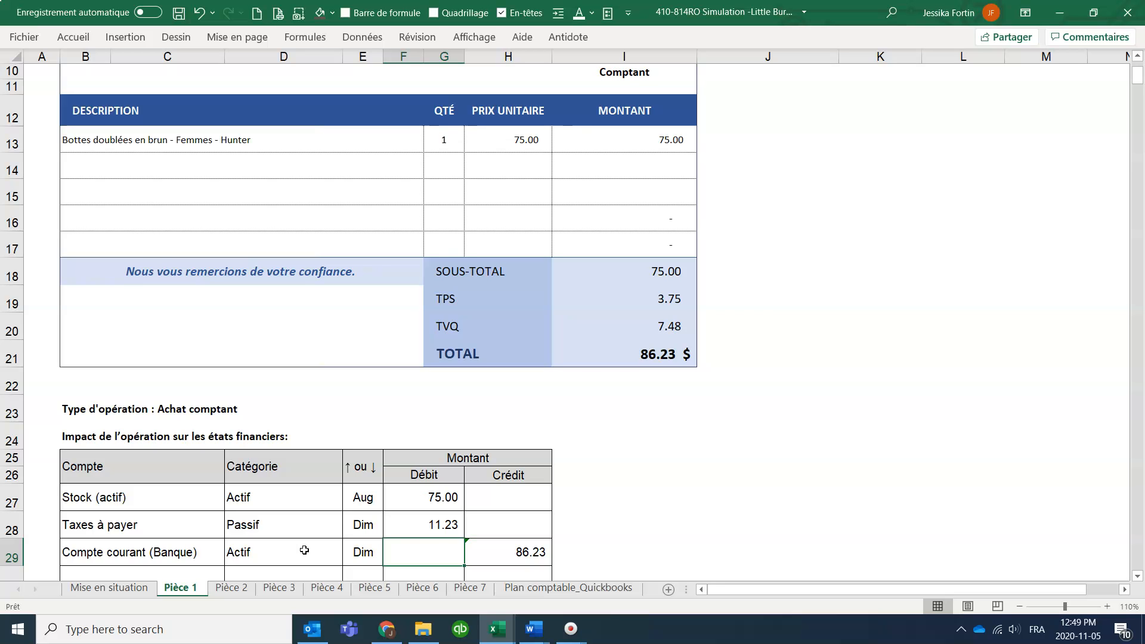
Switch back to QuickBooks and open the Dépenses list to review the recorded Hunter expense.
{"action": "left_click", "coordinate": [387, 628]}
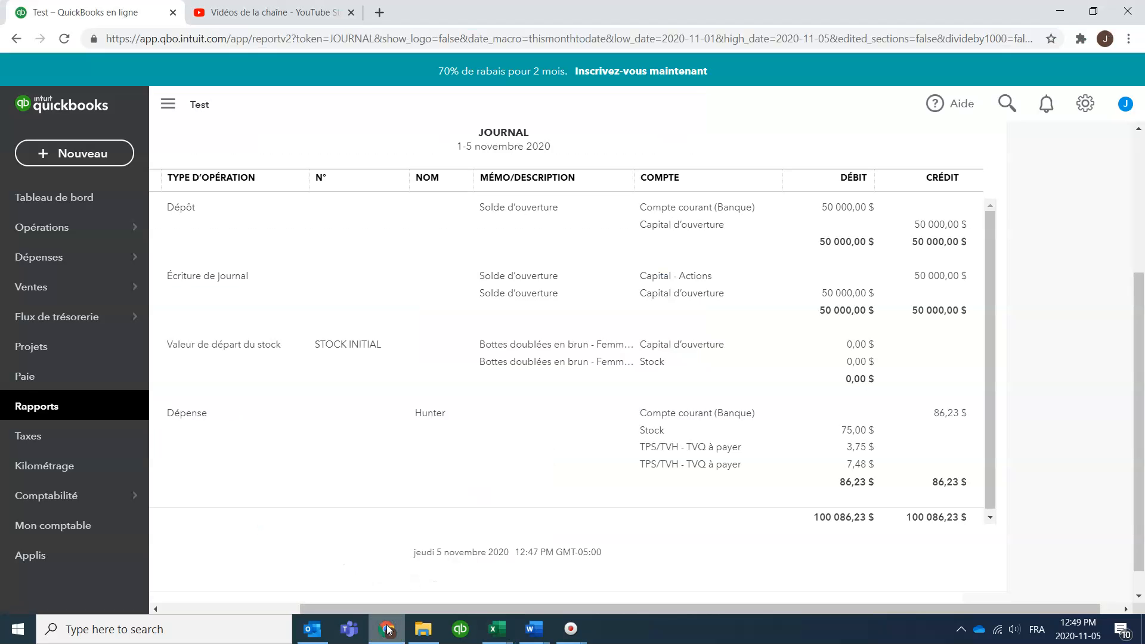
{"action": "mouse_move", "coordinate": [127, 270]}
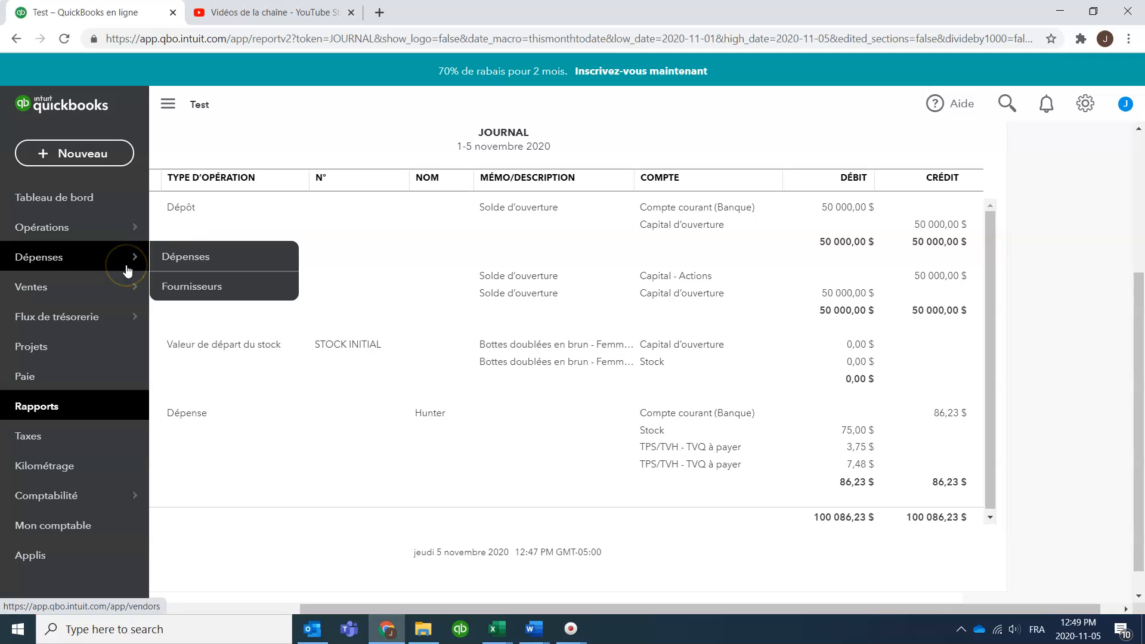
{"action": "left_click", "coordinate": [200, 263]}
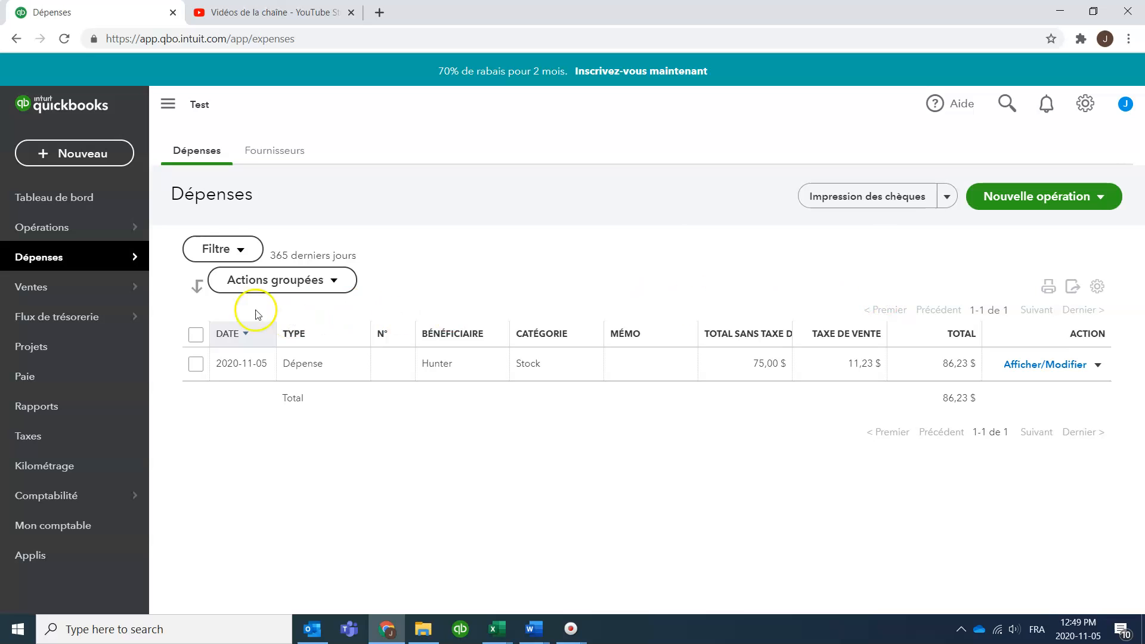
Open the Fournisseurs list and review the additional actions offered for the supplier Hunter.
{"action": "left_click", "coordinate": [280, 150]}
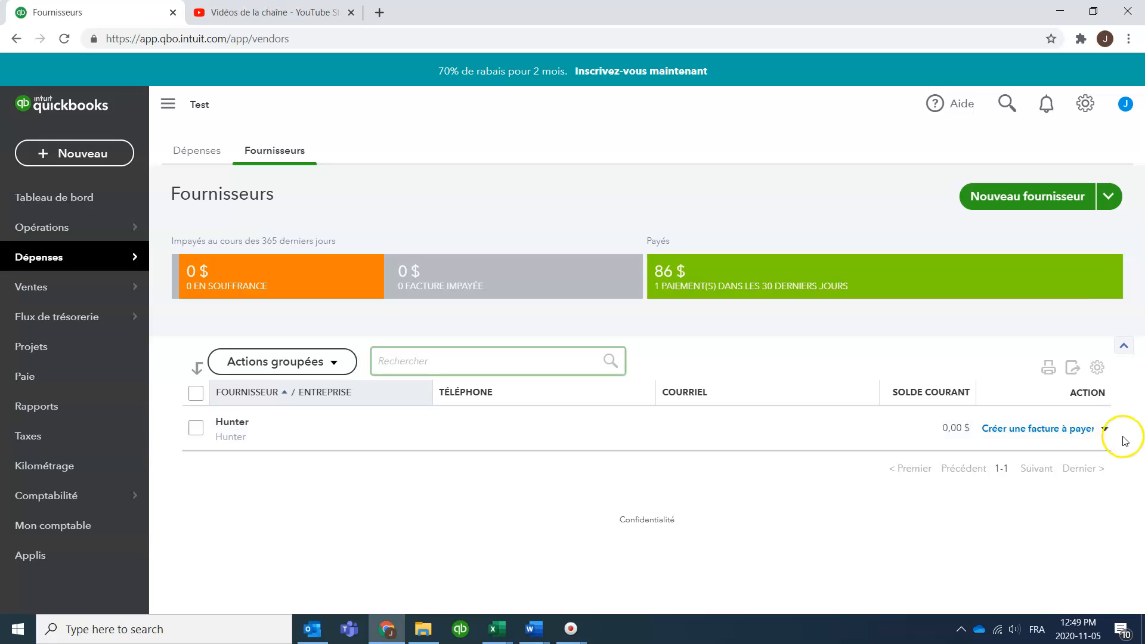
{"action": "left_click", "coordinate": [1105, 429]}
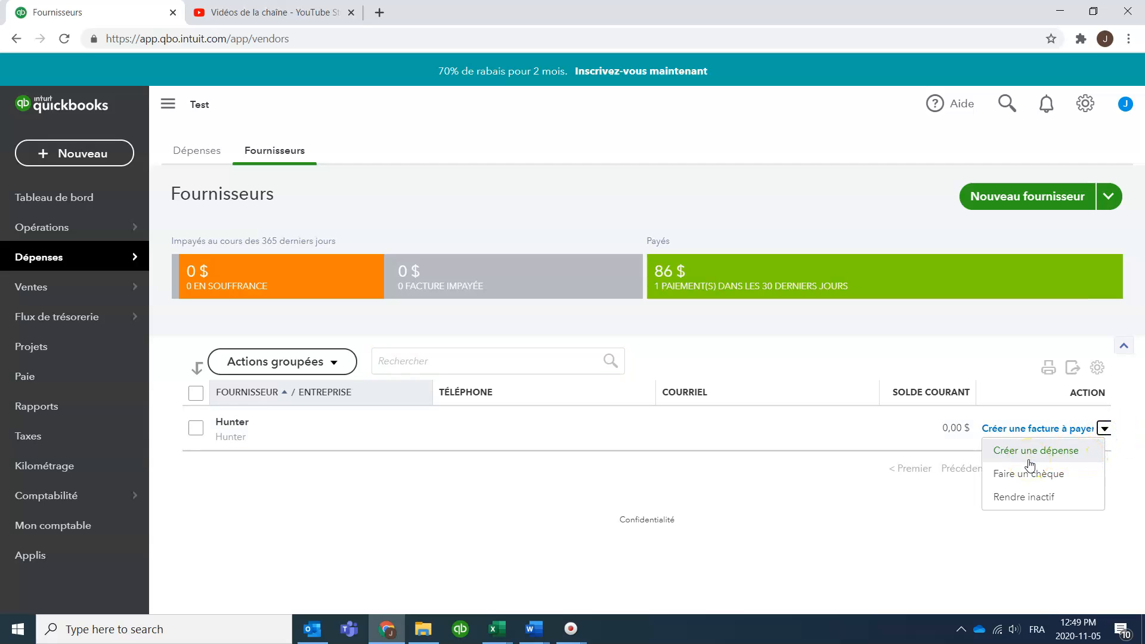
{"action": "left_click", "coordinate": [647, 520]}
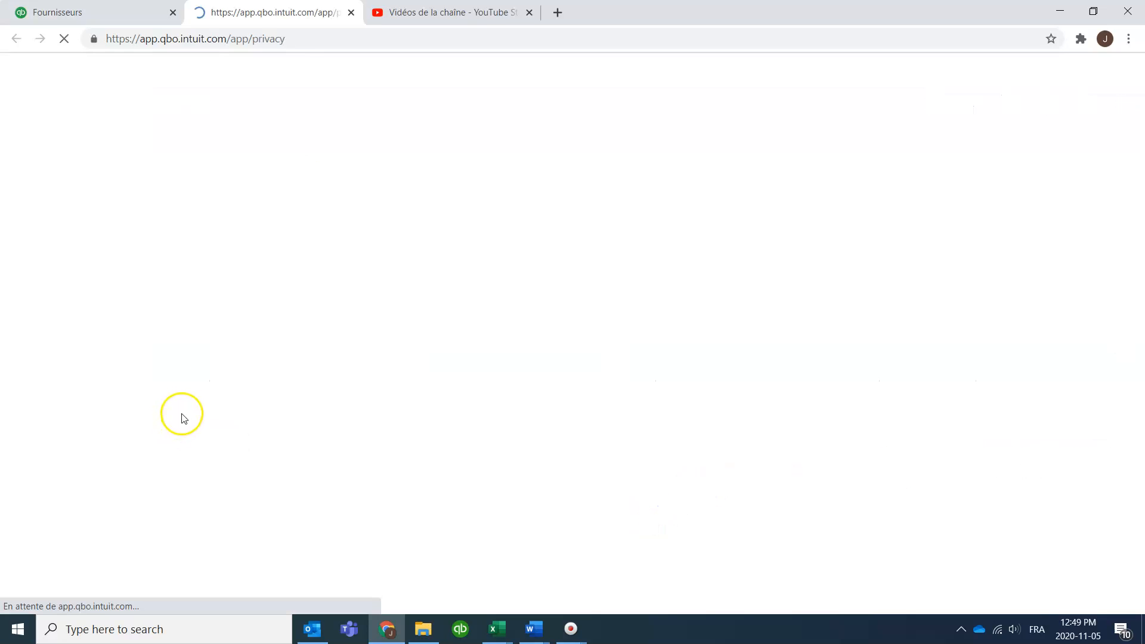
{"action": "left_click", "coordinate": [85, 8]}
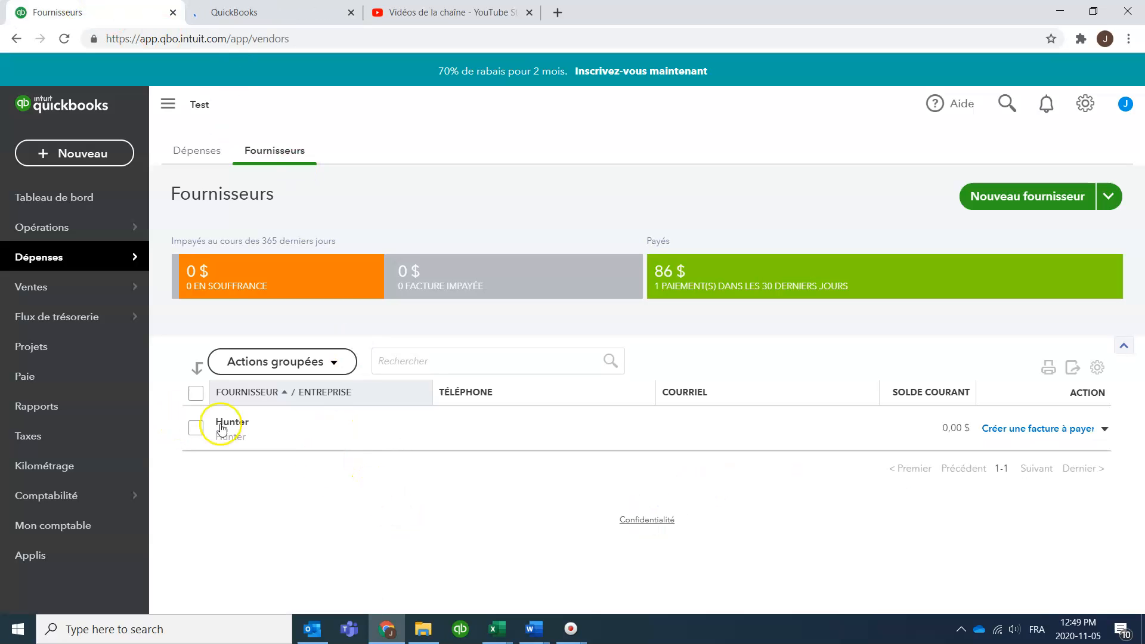